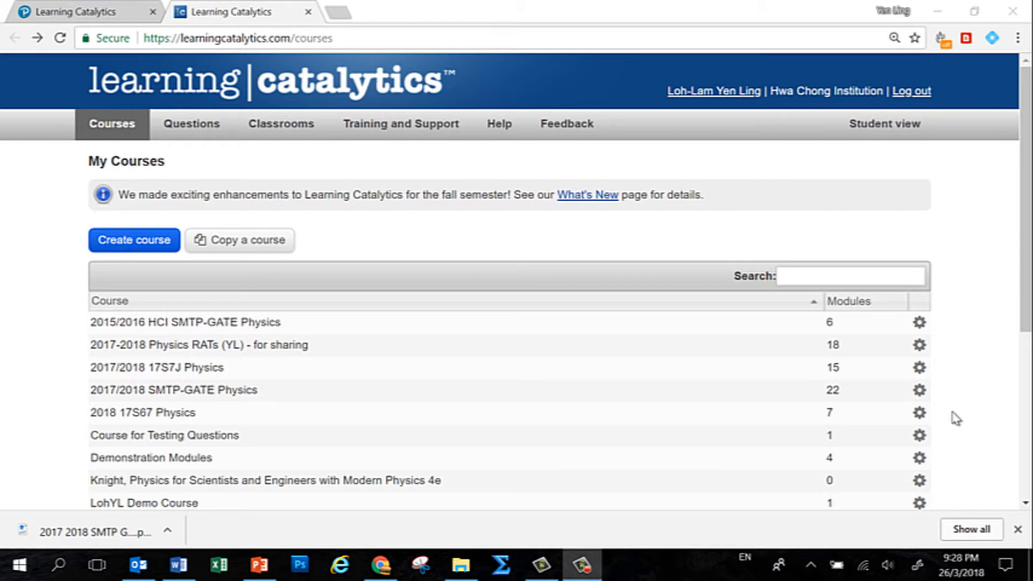
- Switch to the LC MCQ 1 Word document and review question 1 with its graphs, answer options, answer and explanation
{"action": "scroll", "coordinate": [954, 418], "scroll_direction": "down", "scroll_amount": 3}
{"action": "left_click", "coordinate": [178, 564]}
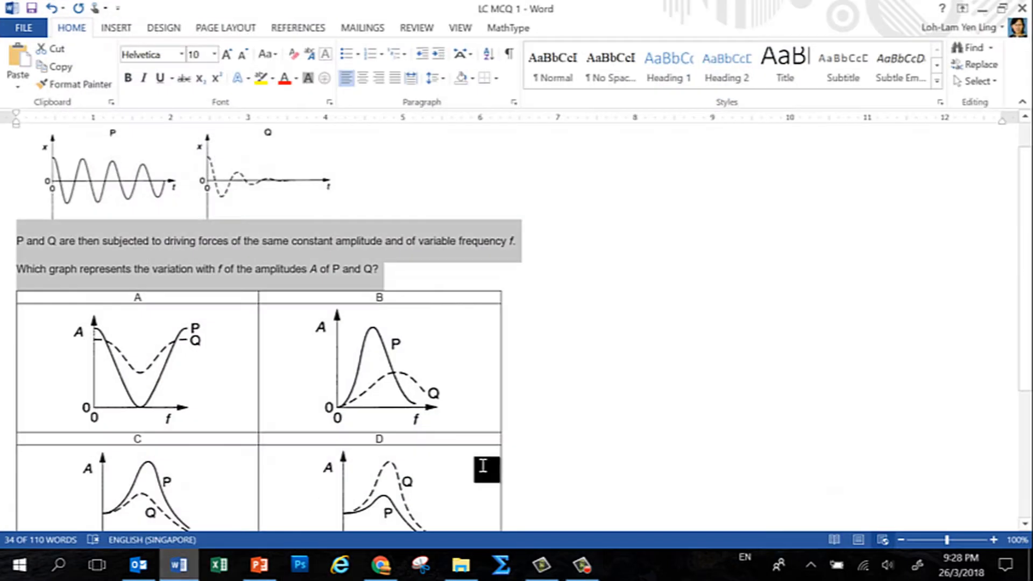
{"action": "scroll", "coordinate": [637, 449], "scroll_direction": "up", "scroll_amount": 2}
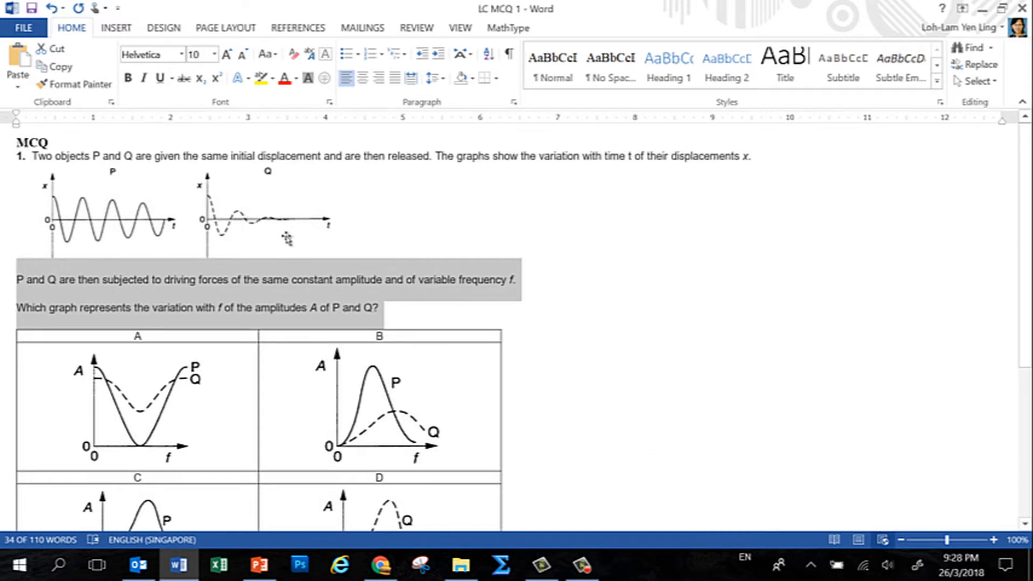
{"action": "scroll", "coordinate": [340, 355], "scroll_direction": "down", "scroll_amount": 3}
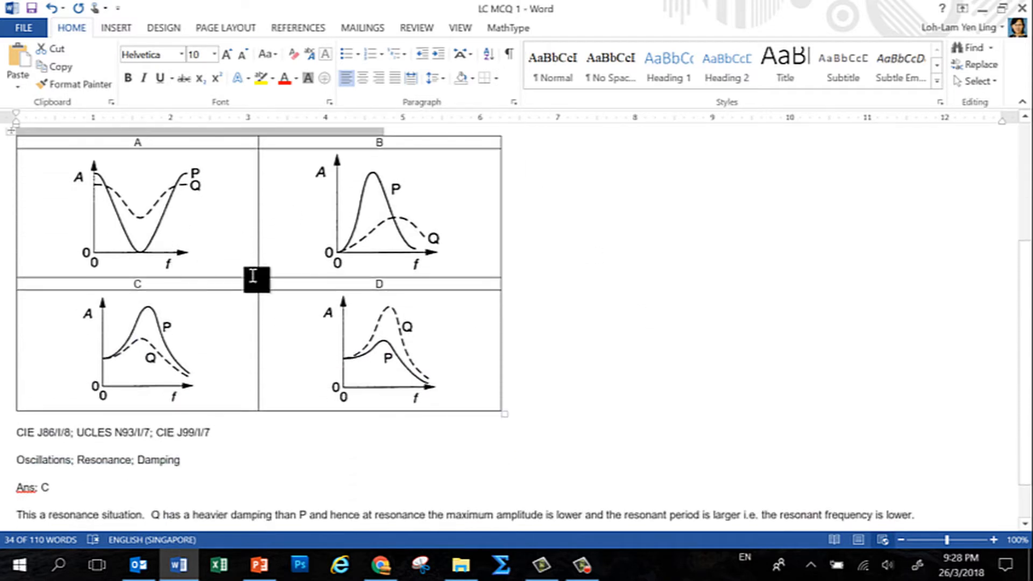
{"action": "scroll", "coordinate": [357, 352], "scroll_direction": "down", "scroll_amount": 1}
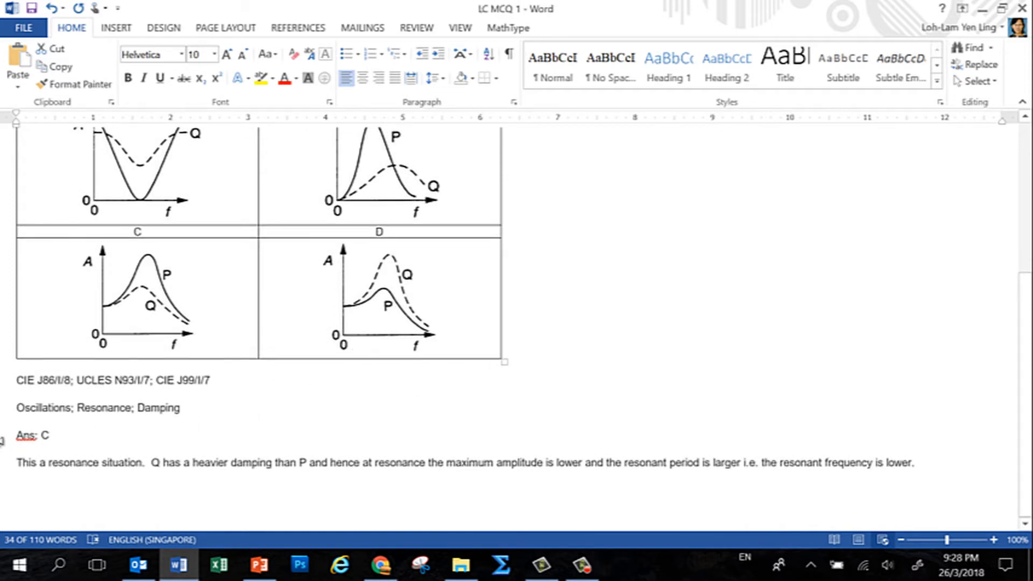
{"action": "scroll", "coordinate": [699, 410], "scroll_direction": "up", "scroll_amount": 3}
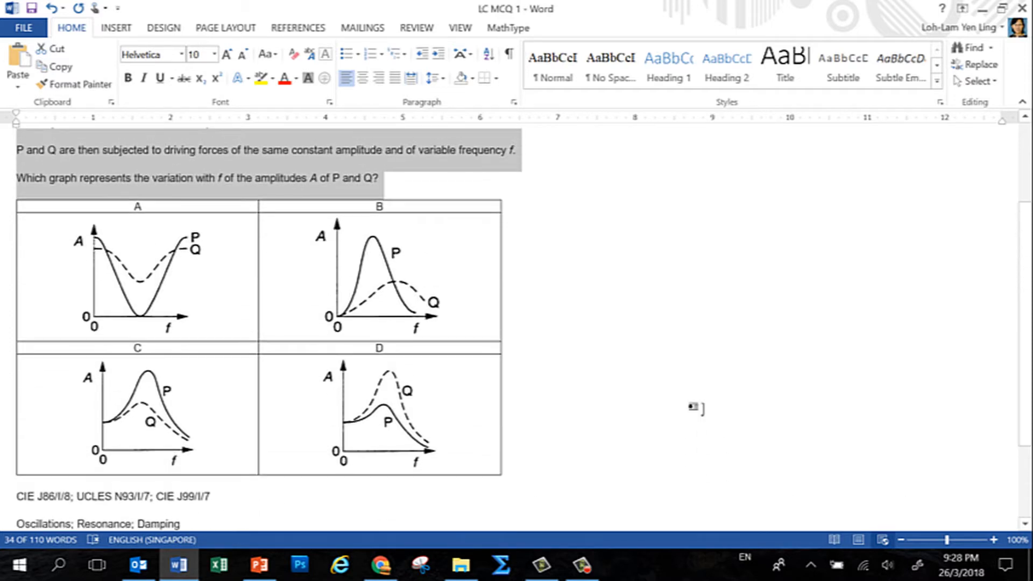
{"action": "scroll", "coordinate": [648, 398], "scroll_direction": "up", "scroll_amount": 2}
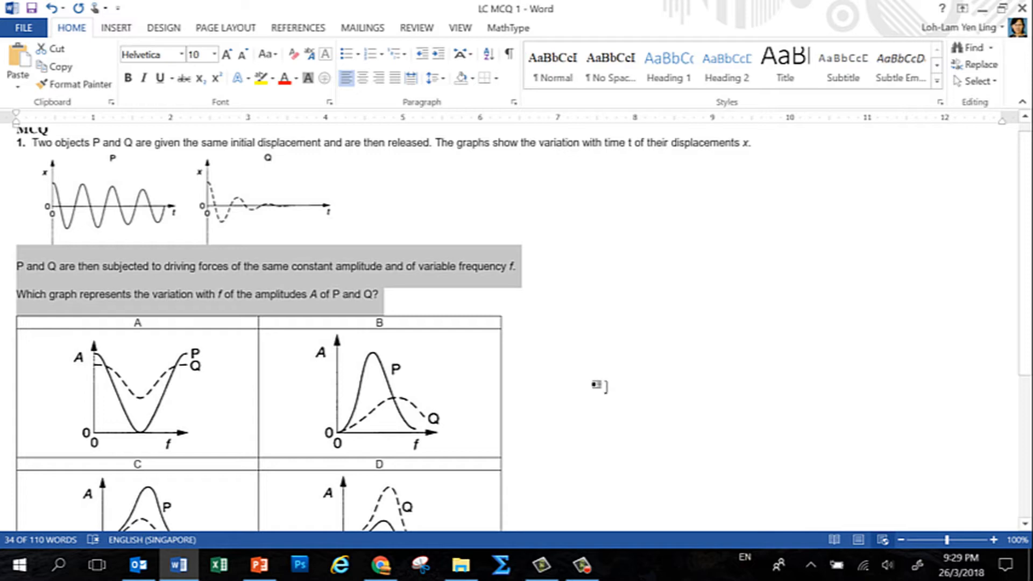
{"action": "left_click", "coordinate": [988, 8]}
- Return to Learning Catalytics and open the Demo Quiz 1 module of the demo course for editing
{"action": "scroll", "coordinate": [570, 365], "scroll_direction": "up", "scroll_amount": 3}
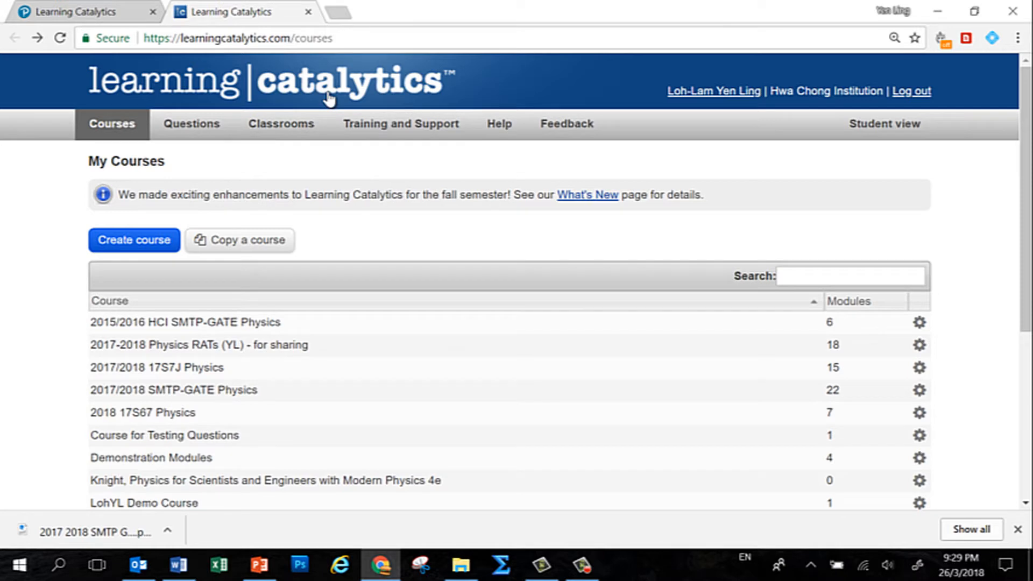
{"action": "scroll", "coordinate": [362, 214], "scroll_direction": "down", "scroll_amount": 4}
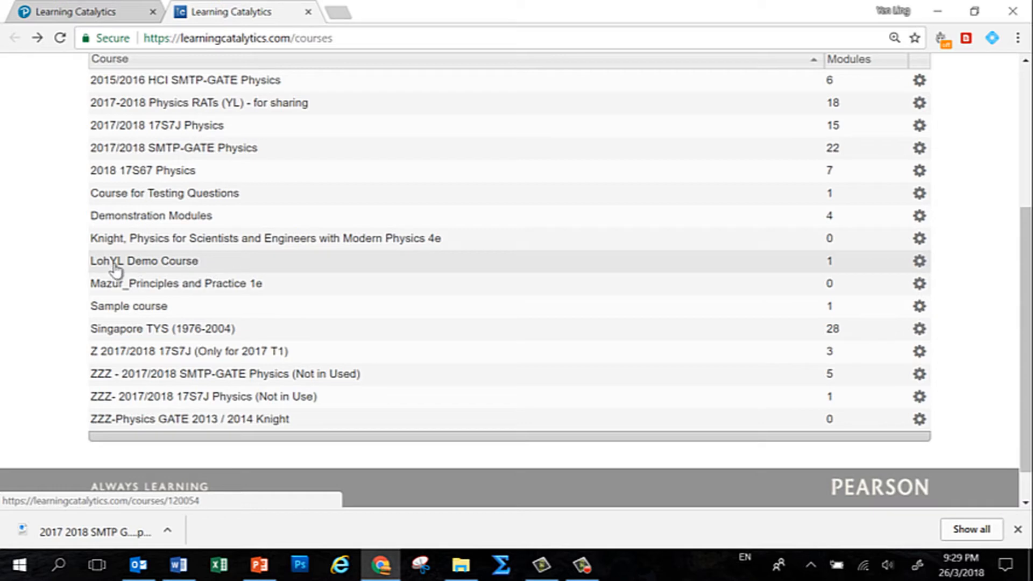
{"action": "left_click", "coordinate": [159, 266]}
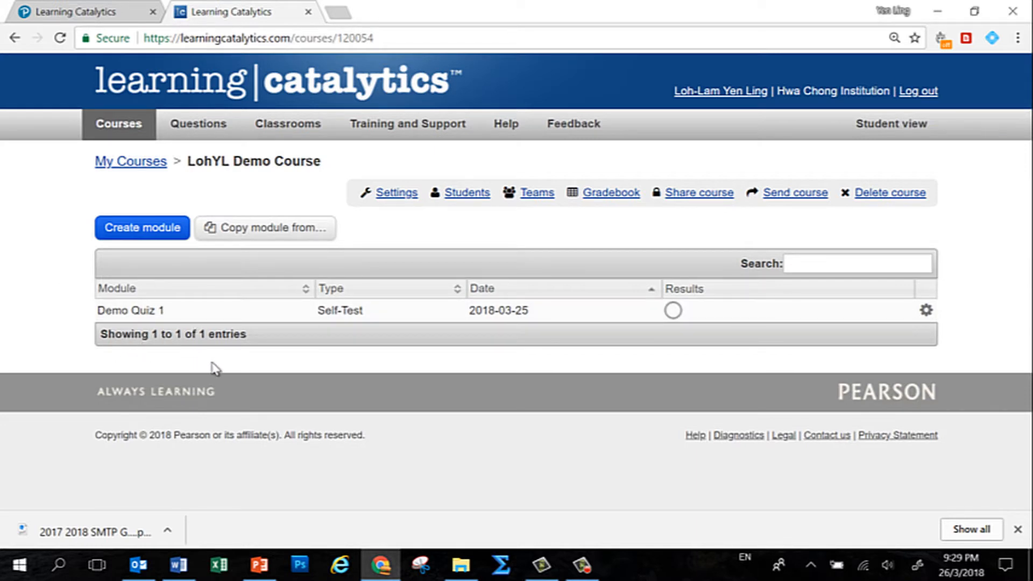
{"action": "left_click", "coordinate": [153, 317]}
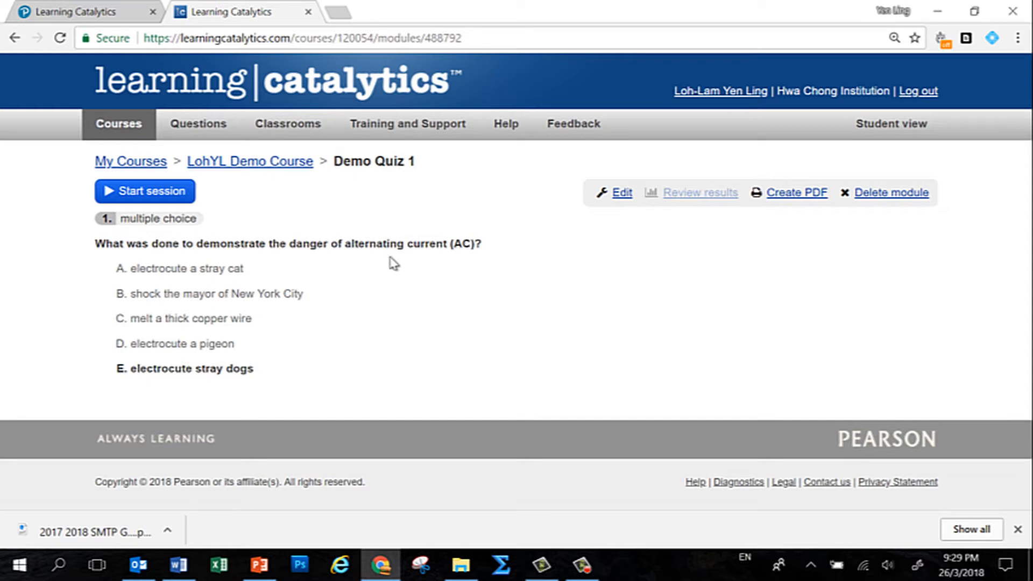
{"action": "left_click", "coordinate": [624, 199]}
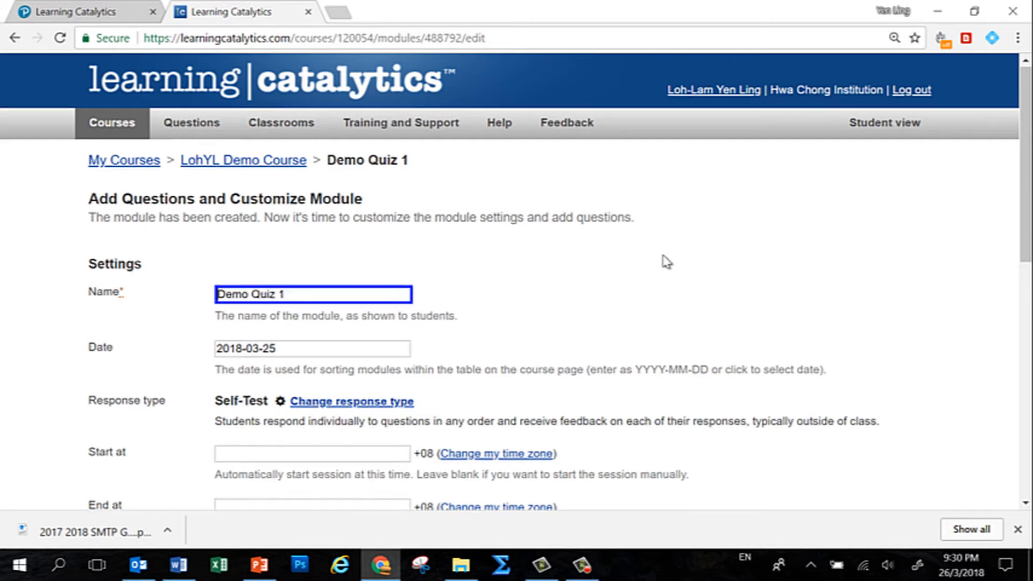
- Start a new question in the Demo Quiz 1 module and bring up its prompt editor
{"action": "scroll", "coordinate": [664, 261], "scroll_direction": "down", "scroll_amount": 3}
{"action": "scroll", "coordinate": [664, 260], "scroll_direction": "down", "scroll_amount": 7}
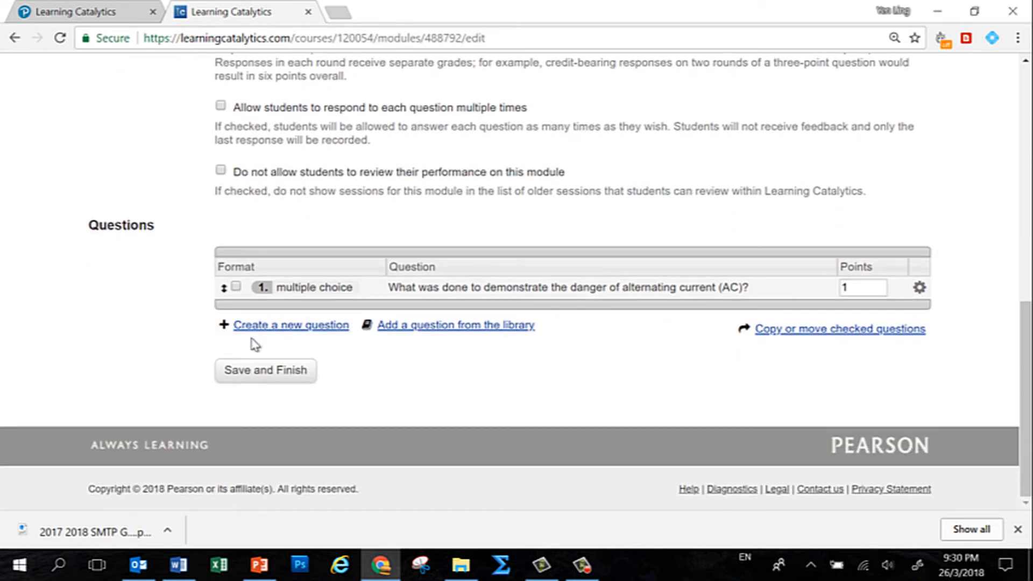
{"action": "left_click", "coordinate": [330, 328]}
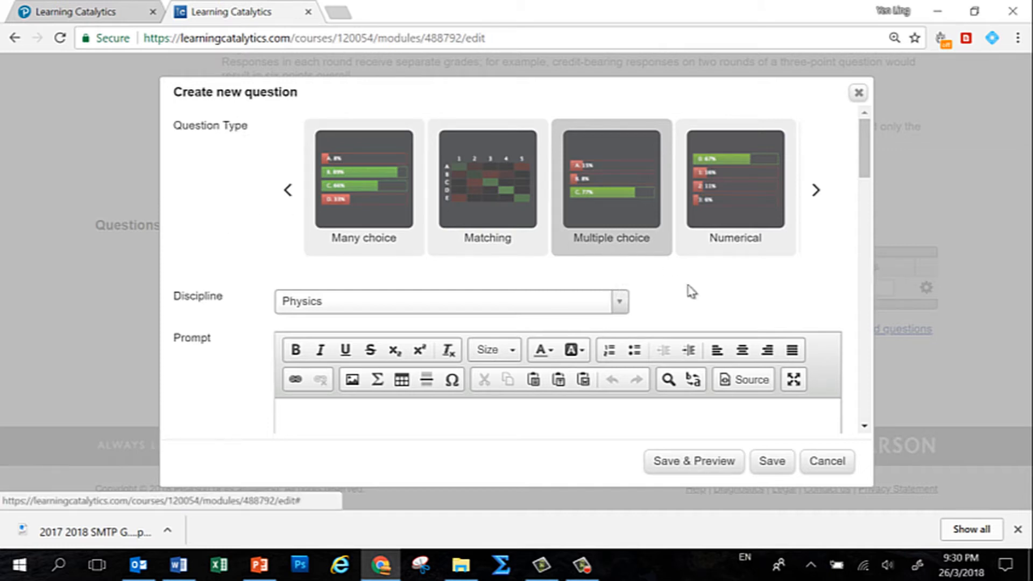
{"action": "scroll", "coordinate": [691, 292], "scroll_direction": "down", "scroll_amount": 1}
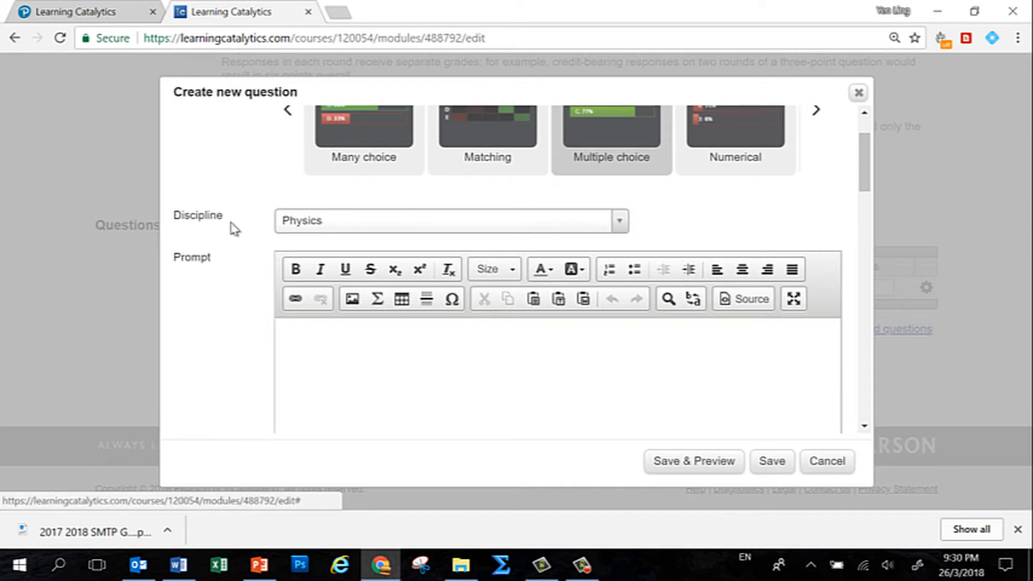
{"action": "scroll", "coordinate": [234, 231], "scroll_direction": "down", "scroll_amount": 2}
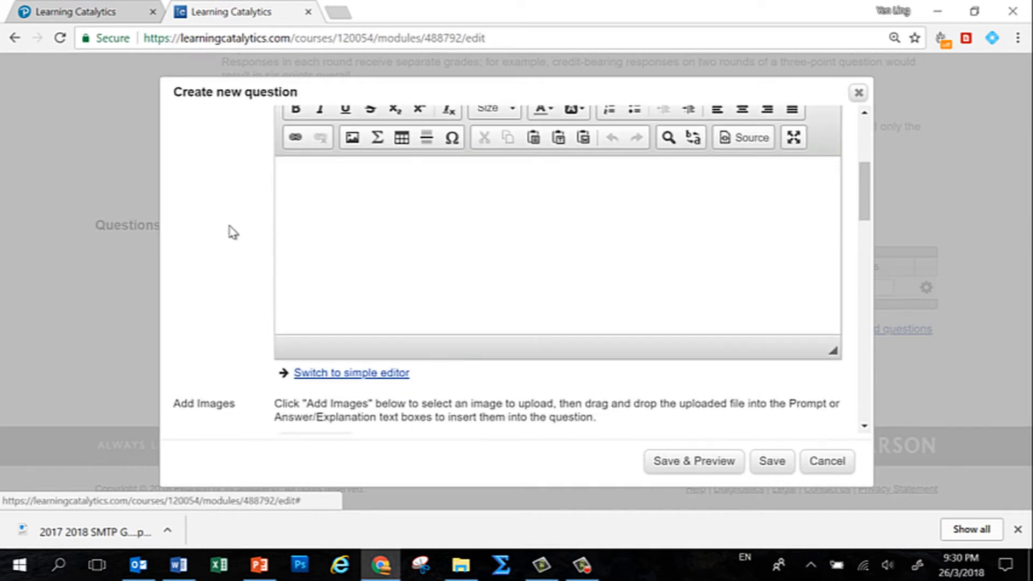
{"action": "scroll", "coordinate": [232, 233], "scroll_direction": "up", "scroll_amount": 1}
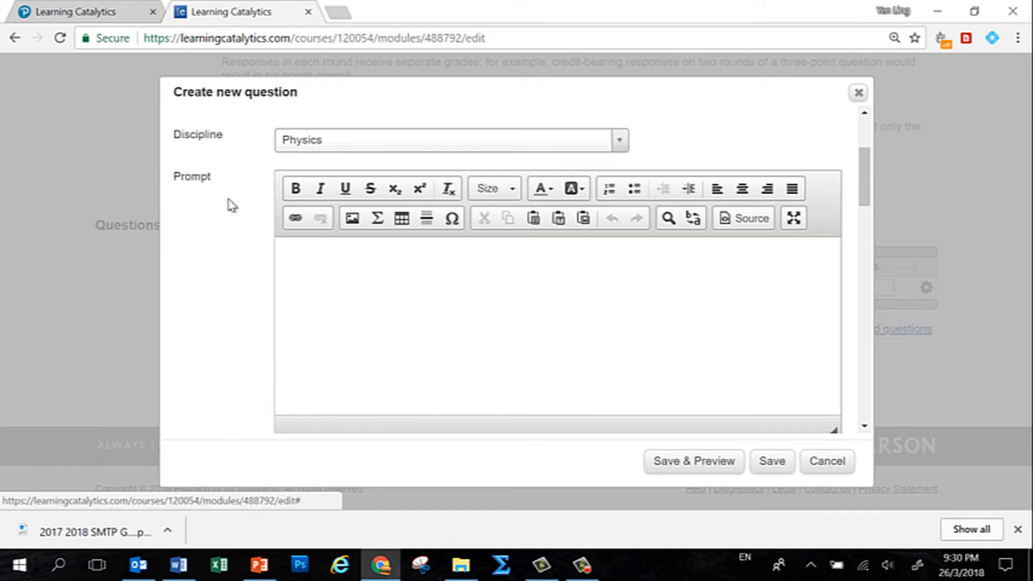
- Copy question 1's opening text, "Two objects P and Q… displacements x.", from the Word document into the new question's prompt
{"action": "left_click", "coordinate": [179, 564]}
{"action": "left_click", "coordinate": [267, 179]}
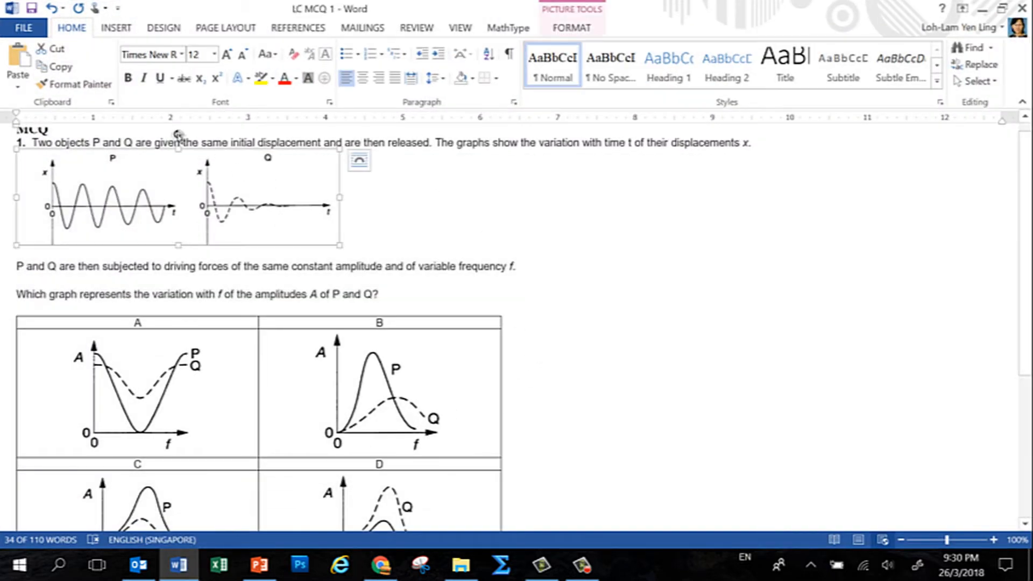
{"action": "left_click_drag", "start_coordinate": [34, 141], "coordinate": [759, 154]}
{"action": "key", "text": "ctrl+c"}
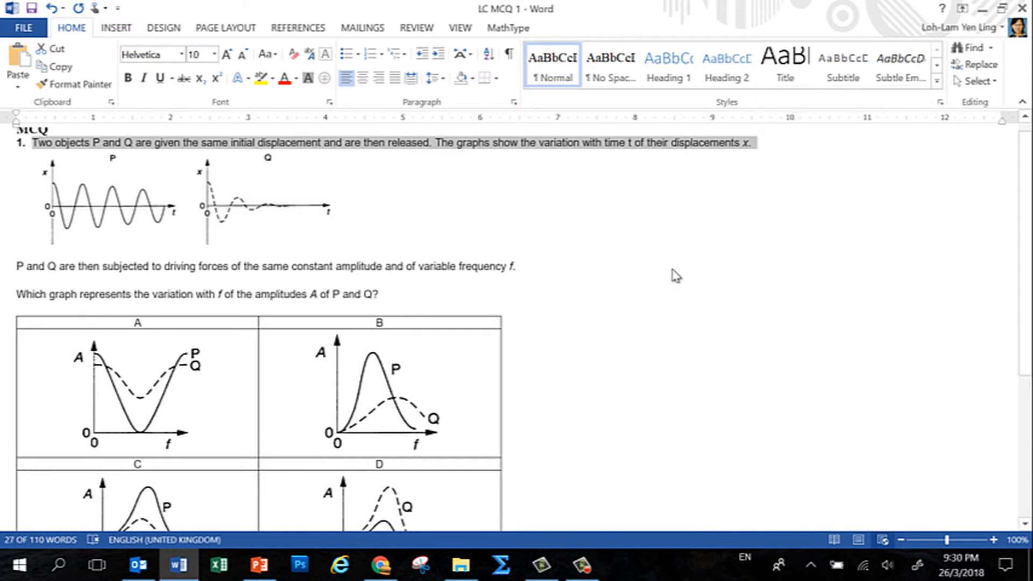
{"action": "key", "text": "alt+Tab"}
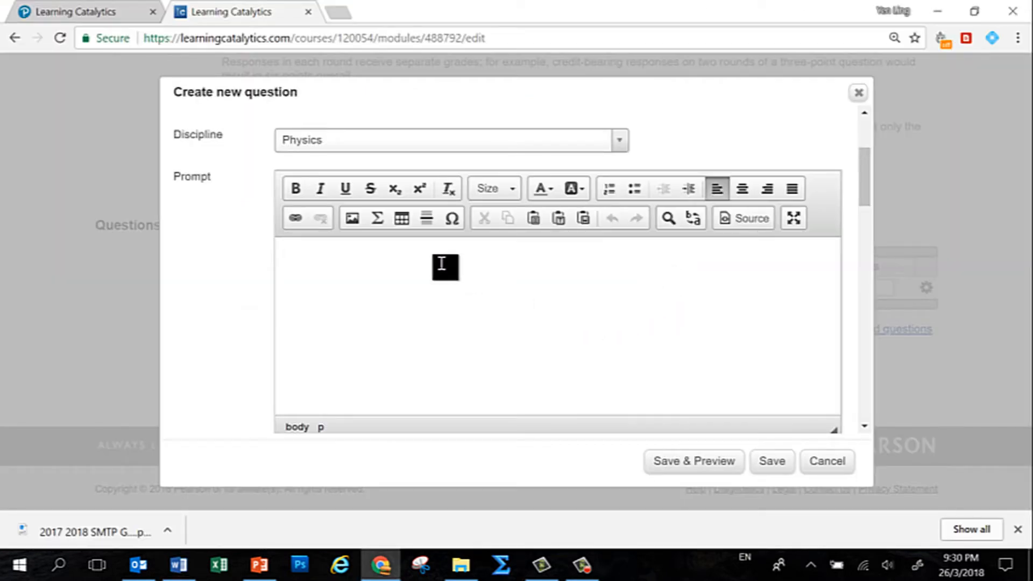
{"action": "key", "text": "ctrl+v"}
- Copy the two paragraphs below the displacement graphs in the Word document and add them after the prompt's opening text
{"action": "key", "text": "alt+Tab"}
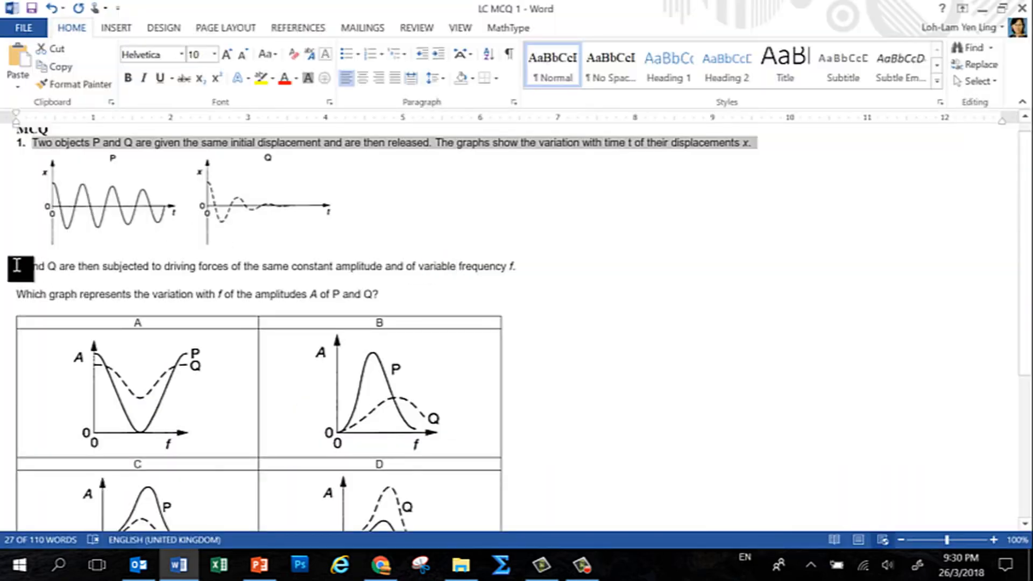
{"action": "left_click_drag", "start_coordinate": [17, 265], "coordinate": [417, 302]}
{"action": "key", "text": "ctrl+c"}
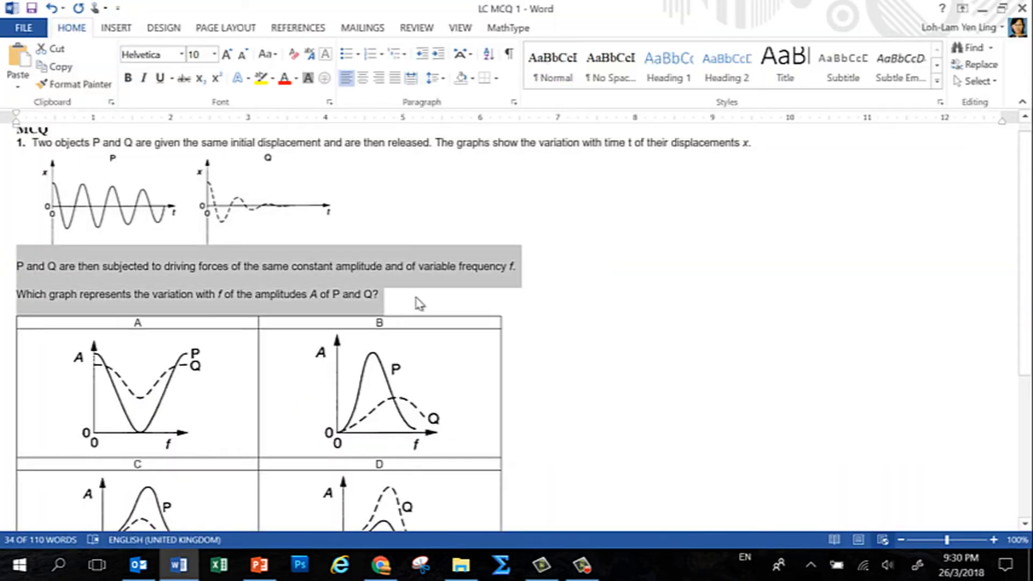
{"action": "key", "text": "alt+Tab"}
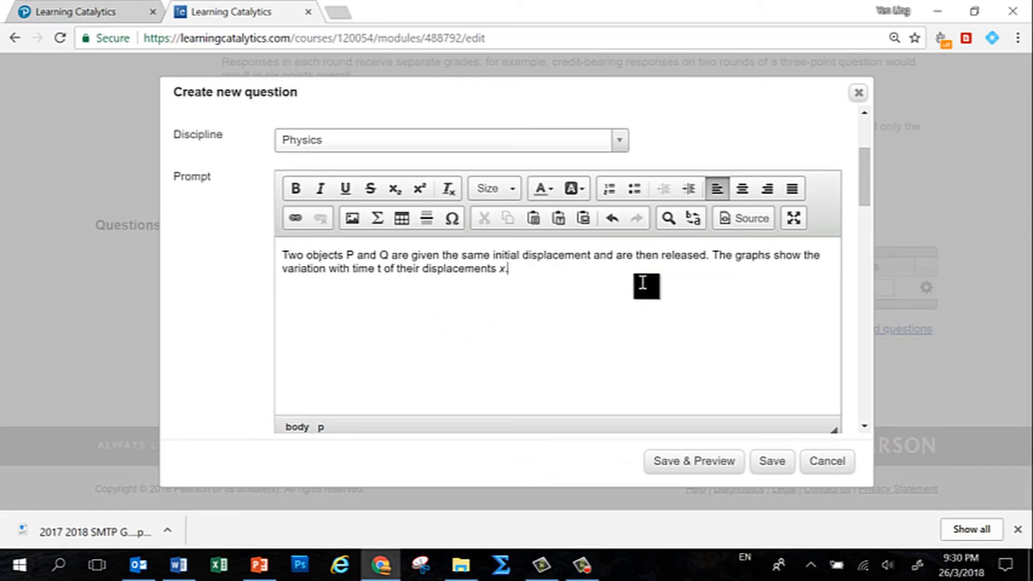
{"action": "key", "text": "ctrl+v"}
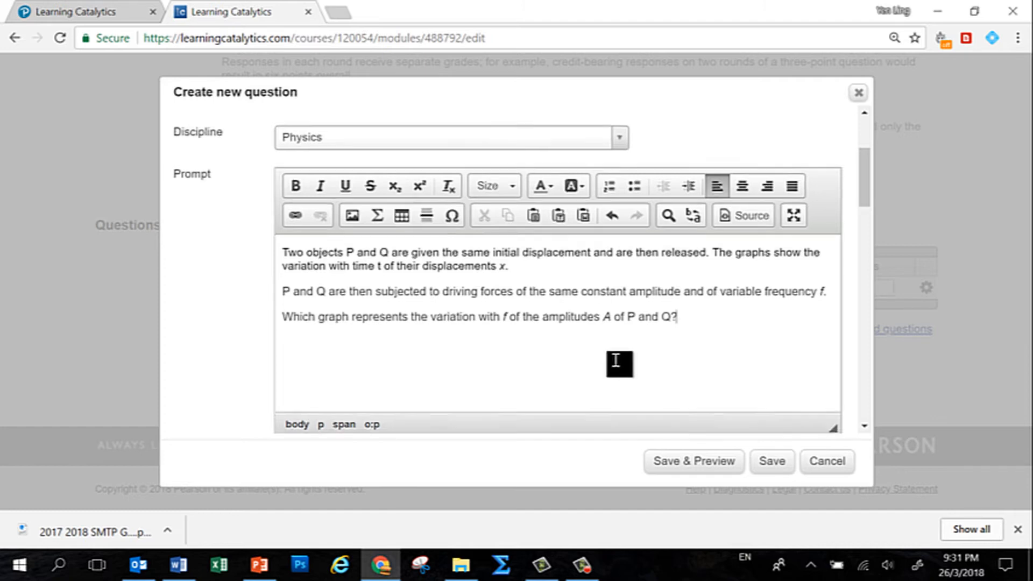
- Upload the displacement graphs image001 from the LC MCQ 1_files folder to the question's images
{"action": "scroll", "coordinate": [616, 362], "scroll_direction": "down", "scroll_amount": 2}
{"action": "scroll", "coordinate": [617, 366], "scroll_direction": "down", "scroll_amount": 1}
{"action": "scroll", "coordinate": [616, 370], "scroll_direction": "down", "scroll_amount": 2}
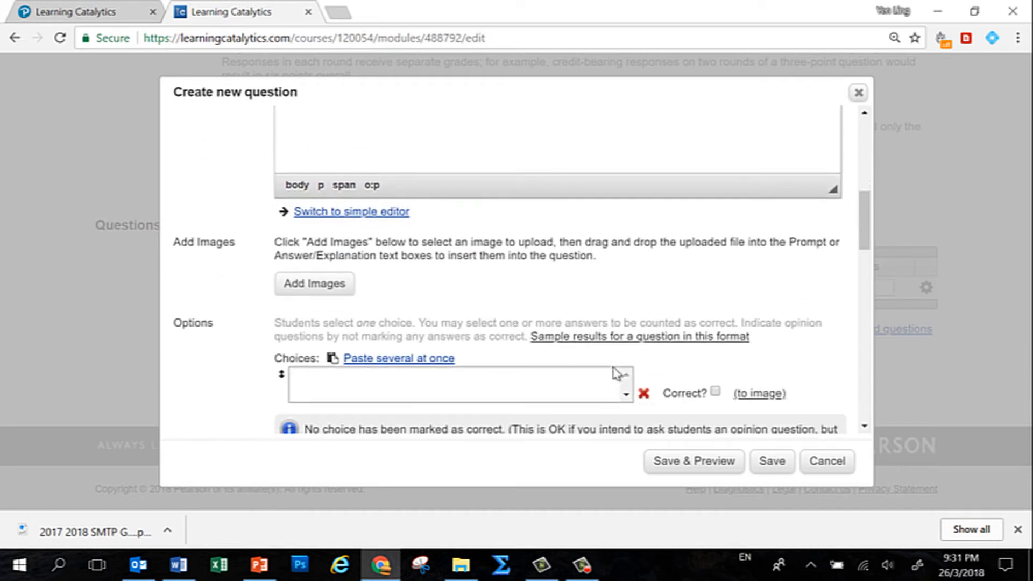
{"action": "left_click", "coordinate": [342, 295]}
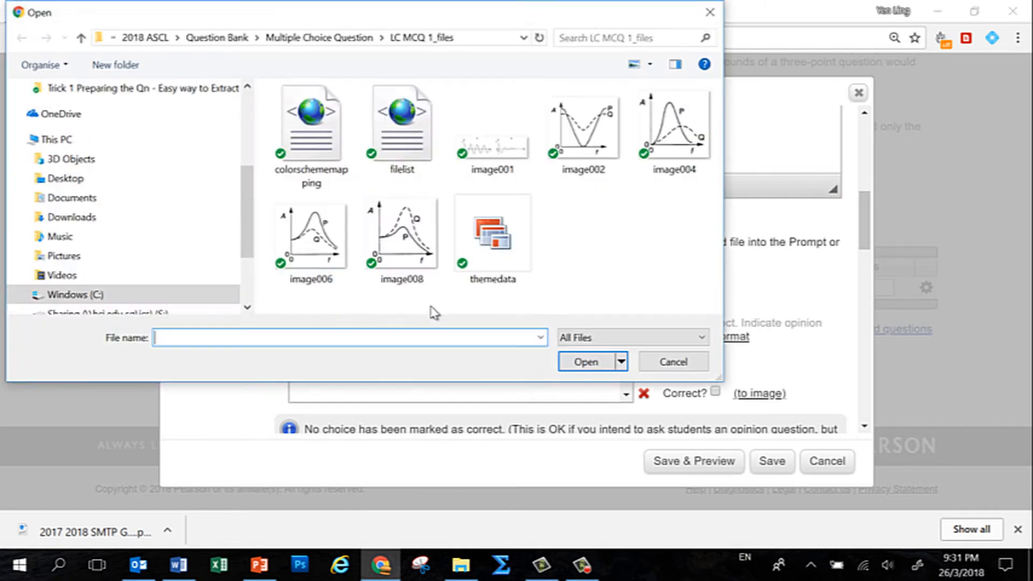
{"action": "left_click", "coordinate": [517, 164]}
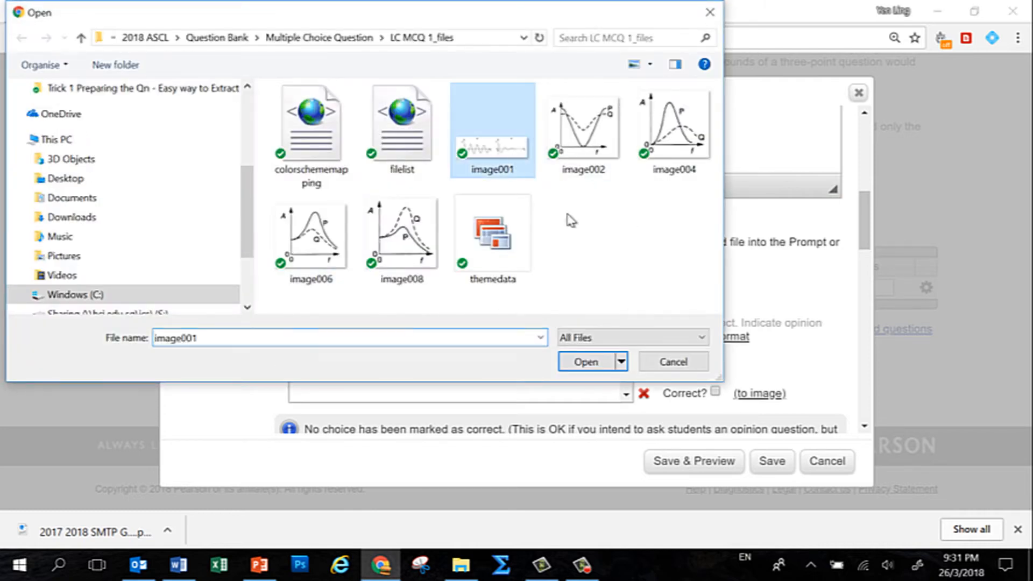
{"action": "left_click", "coordinate": [592, 359]}
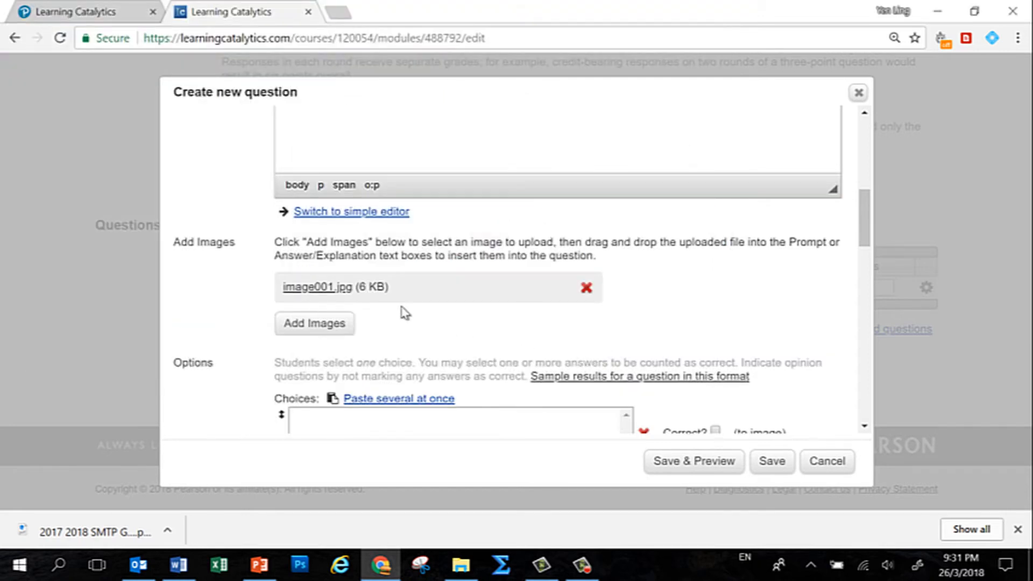
- Upload the answer graphs image002 and image004 to the question's images
{"action": "left_click", "coordinate": [332, 327]}
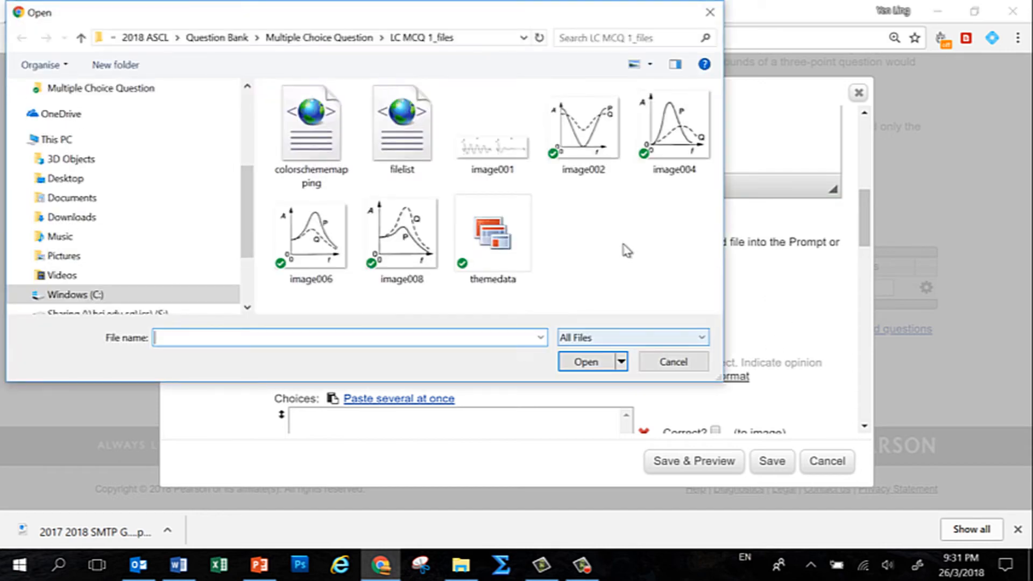
{"action": "left_click", "coordinate": [601, 171]}
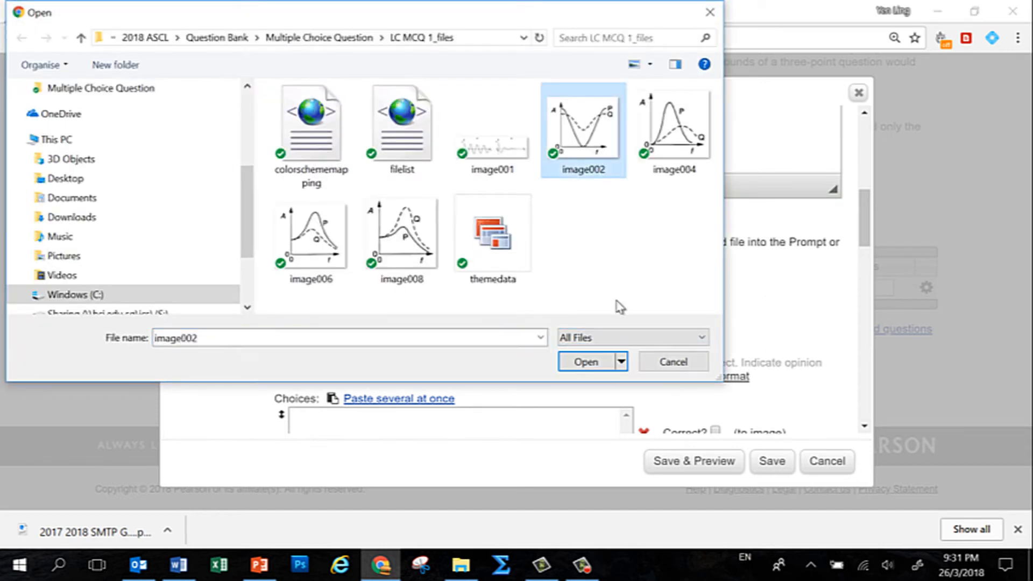
{"action": "left_click", "coordinate": [594, 362]}
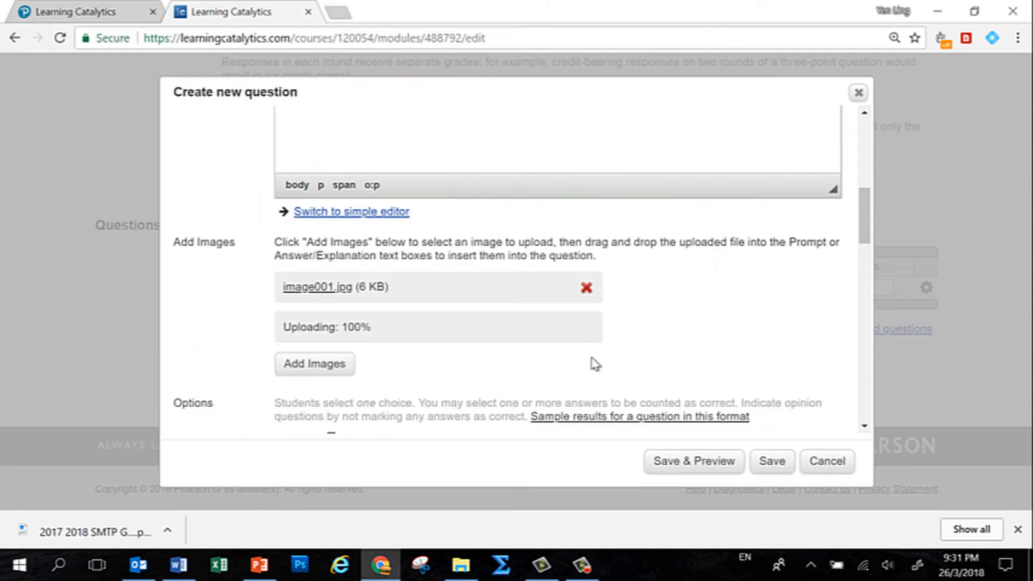
{"action": "left_click", "coordinate": [338, 368]}
{"action": "left_click", "coordinate": [672, 138]}
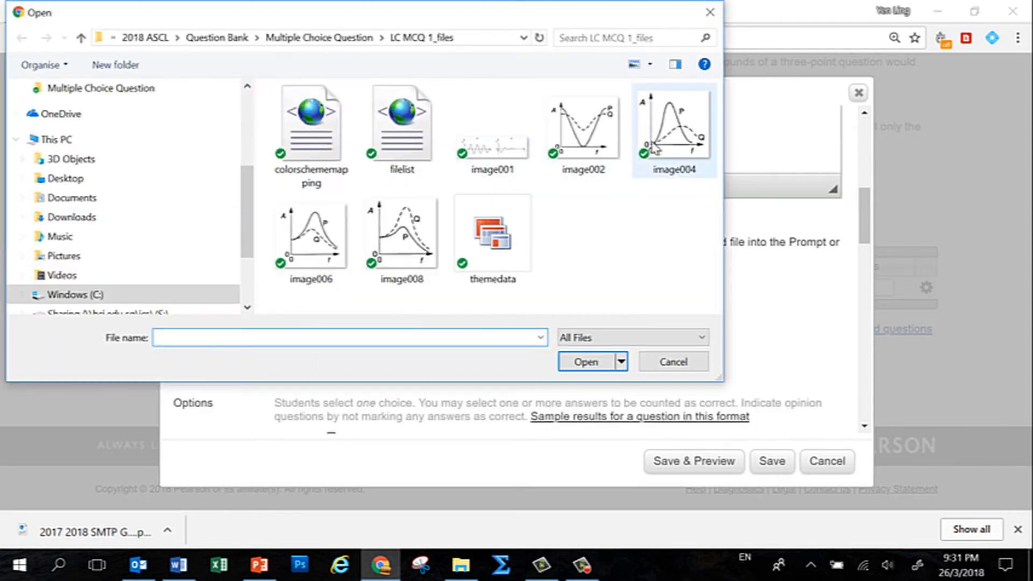
{"action": "left_click", "coordinate": [594, 363]}
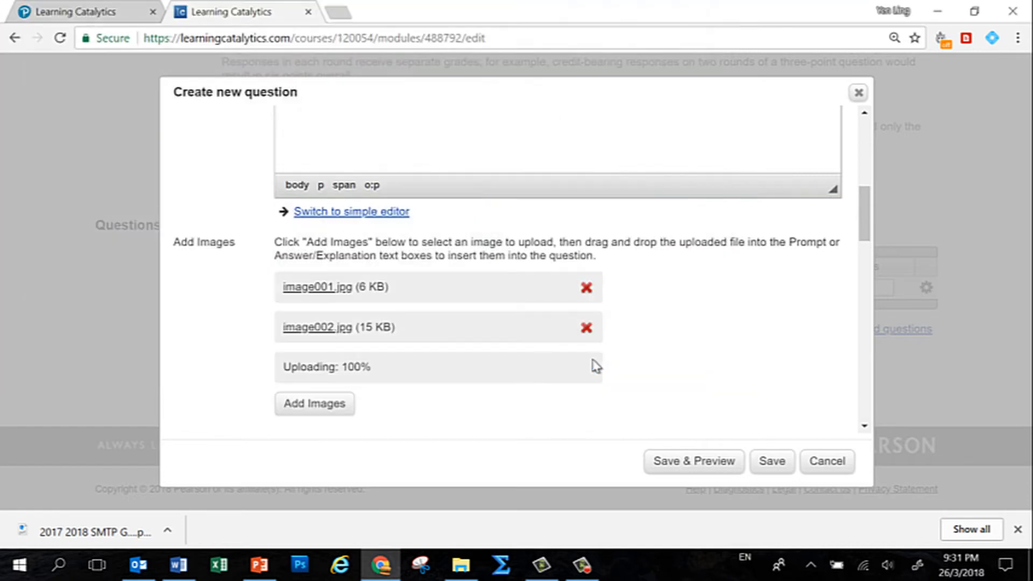
- Upload the answer graph image006 to the question's images
{"action": "left_click", "coordinate": [330, 403]}
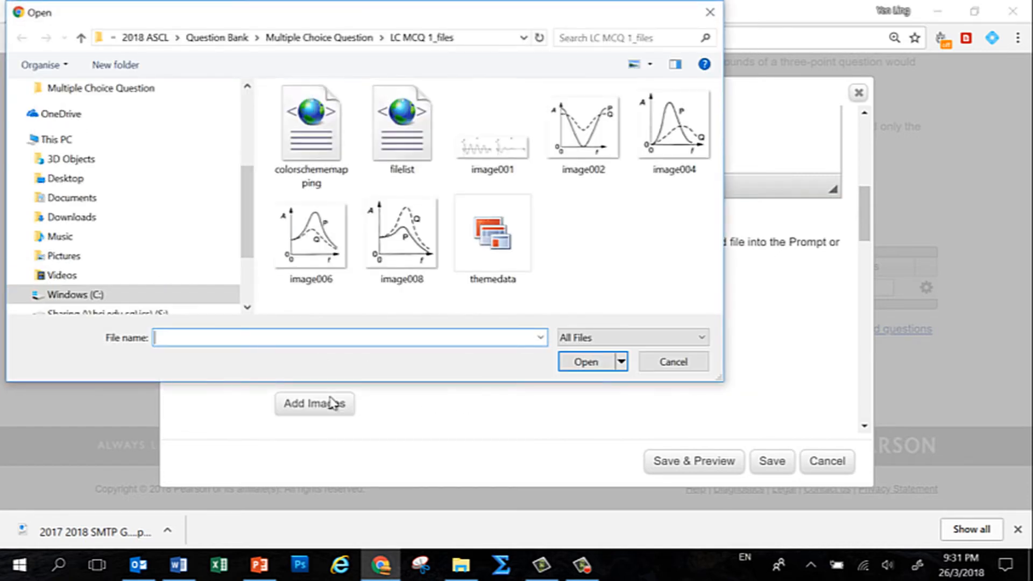
{"action": "left_click", "coordinate": [312, 236]}
{"action": "left_click", "coordinate": [598, 369]}
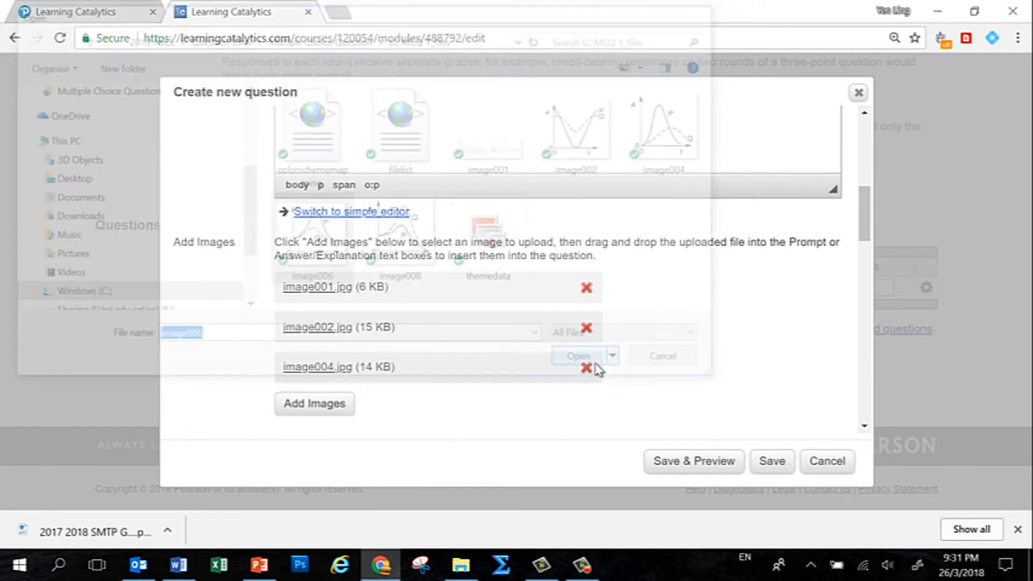
{"action": "scroll", "coordinate": [594, 352], "scroll_direction": "down", "scroll_amount": 2}
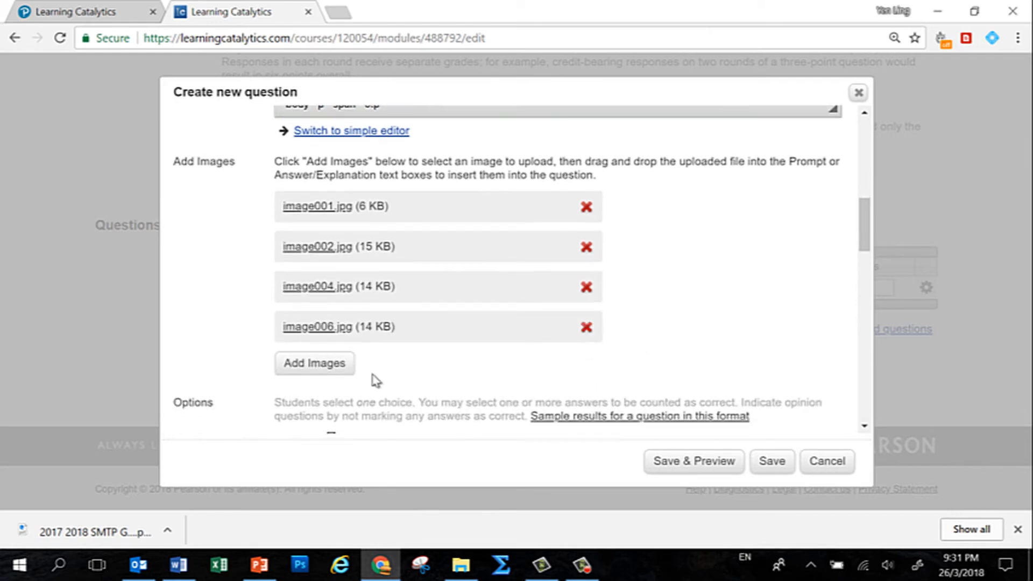
- Upload the answer graph image008 to the question's images
{"action": "left_click", "coordinate": [333, 366]}
{"action": "left_click", "coordinate": [401, 242]}
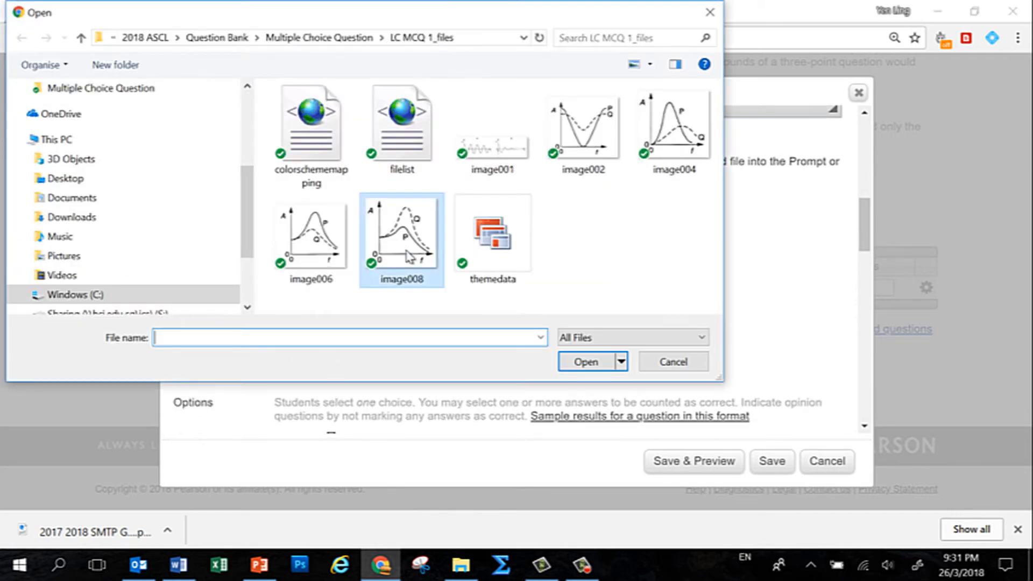
{"action": "left_click", "coordinate": [586, 361]}
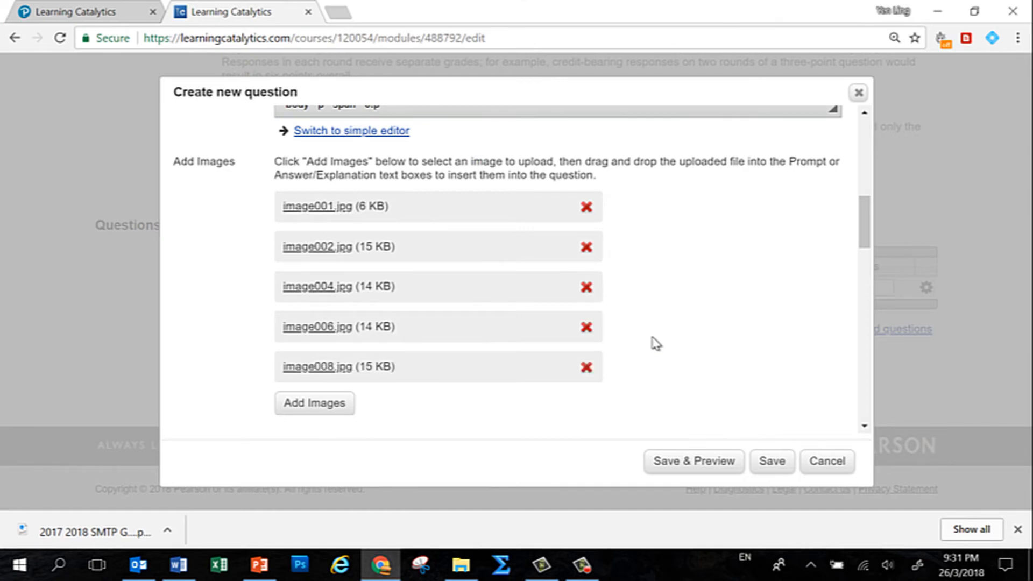
- Insert image001.jpg into the prompt on a new line between the opening paragraph and the paragraph about driving forces
{"action": "scroll", "coordinate": [655, 344], "scroll_direction": "up", "scroll_amount": 5}
{"action": "scroll", "coordinate": [658, 355], "scroll_direction": "down", "scroll_amount": 1}
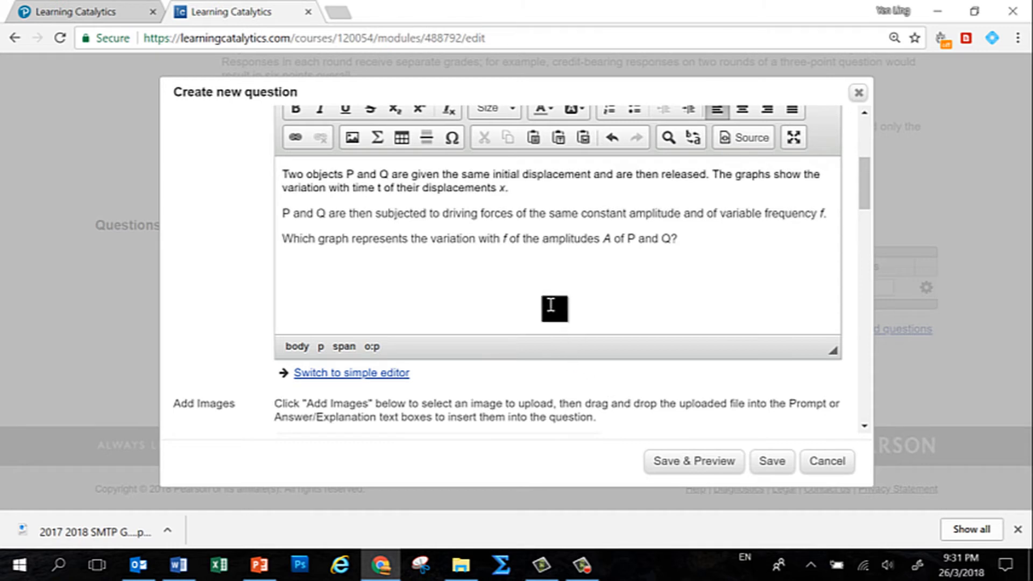
{"action": "left_click", "coordinate": [546, 186]}
{"action": "key", "text": "Return"}
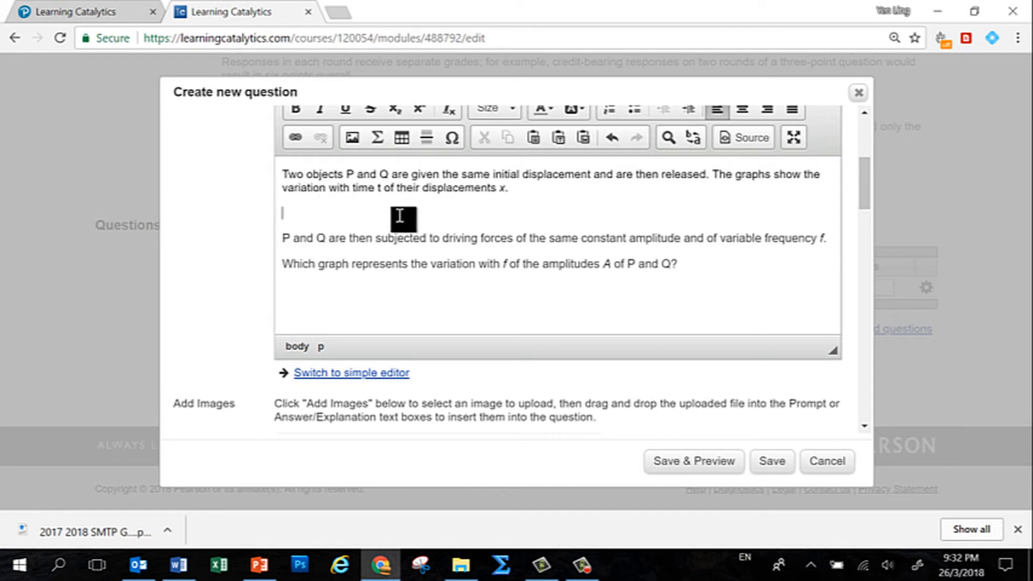
{"action": "scroll", "coordinate": [403, 218], "scroll_direction": "down", "scroll_amount": 3}
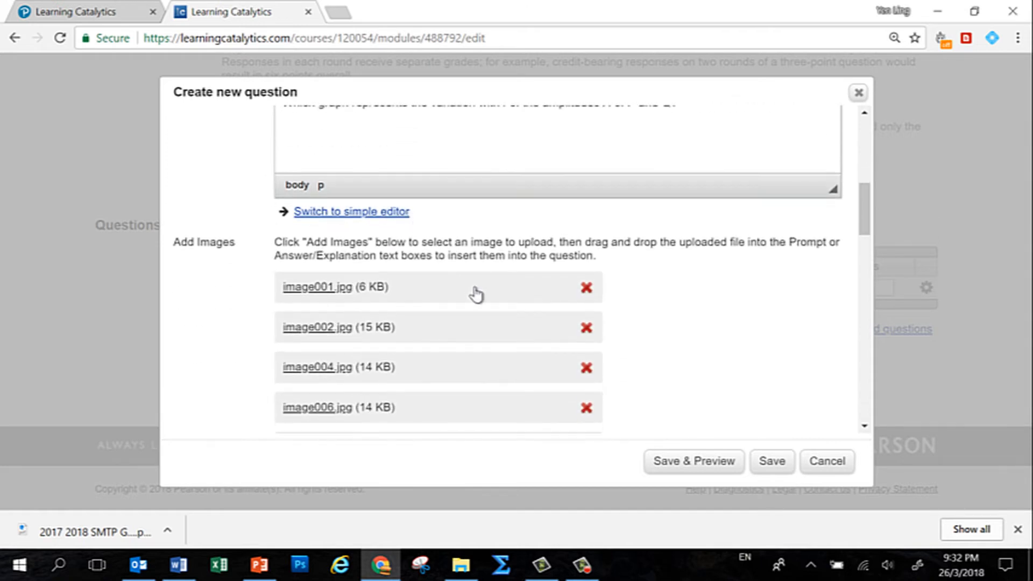
{"action": "scroll", "coordinate": [476, 295], "scroll_direction": "up", "scroll_amount": 2}
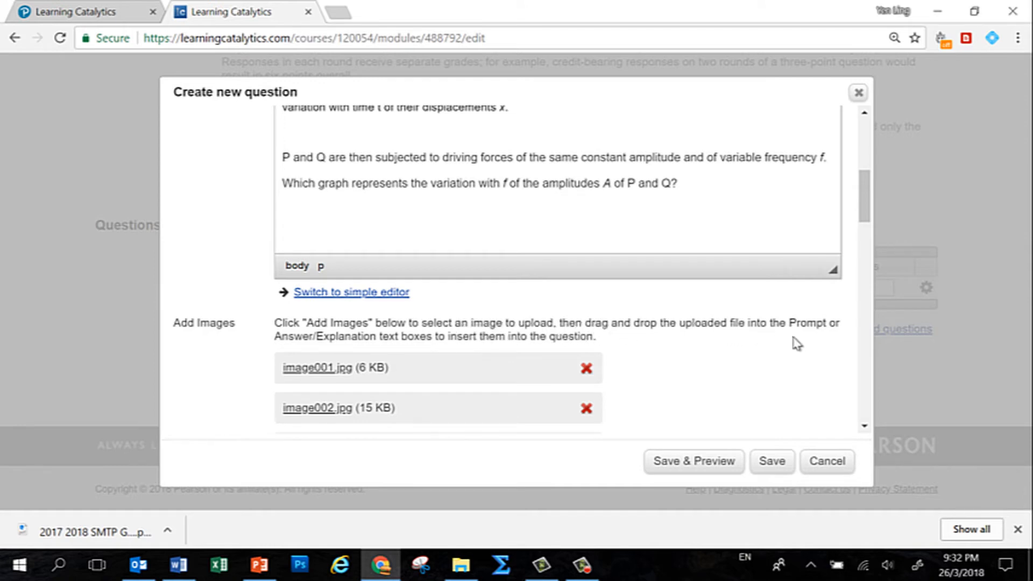
{"action": "scroll", "coordinate": [796, 342], "scroll_direction": "up", "scroll_amount": 2}
{"action": "scroll", "coordinate": [795, 340], "scroll_direction": "down", "scroll_amount": 2}
{"action": "left_click_drag", "start_coordinate": [526, 372], "coordinate": [541, 140]}
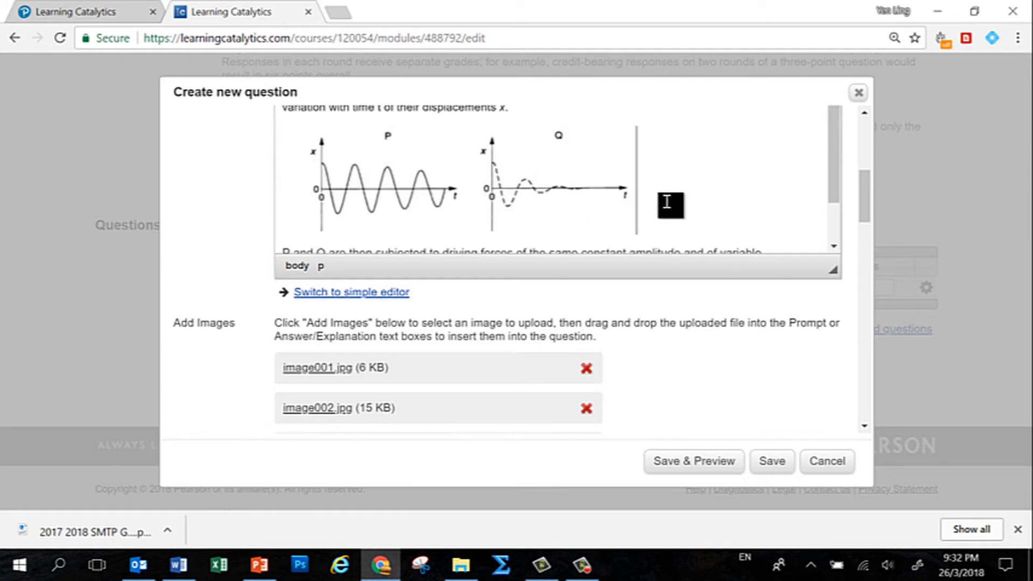
- Review the prompt with its graphs and add an empty line after the closing question about amplitudes
{"action": "scroll", "coordinate": [618, 194], "scroll_direction": "up", "scroll_amount": 3}
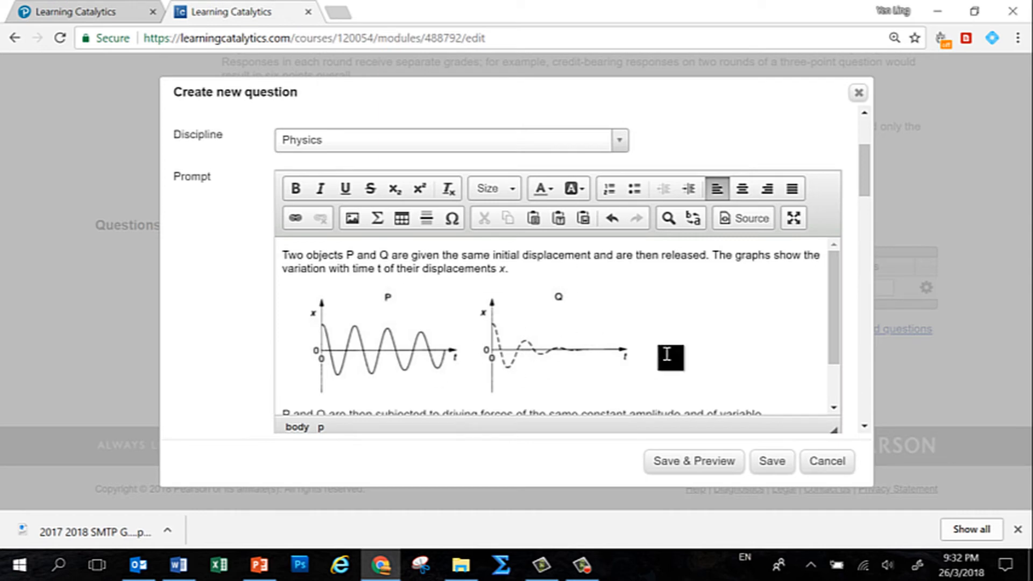
{"action": "scroll", "coordinate": [666, 354], "scroll_direction": "down", "scroll_amount": 2}
{"action": "scroll", "coordinate": [675, 369], "scroll_direction": "down", "scroll_amount": 5}
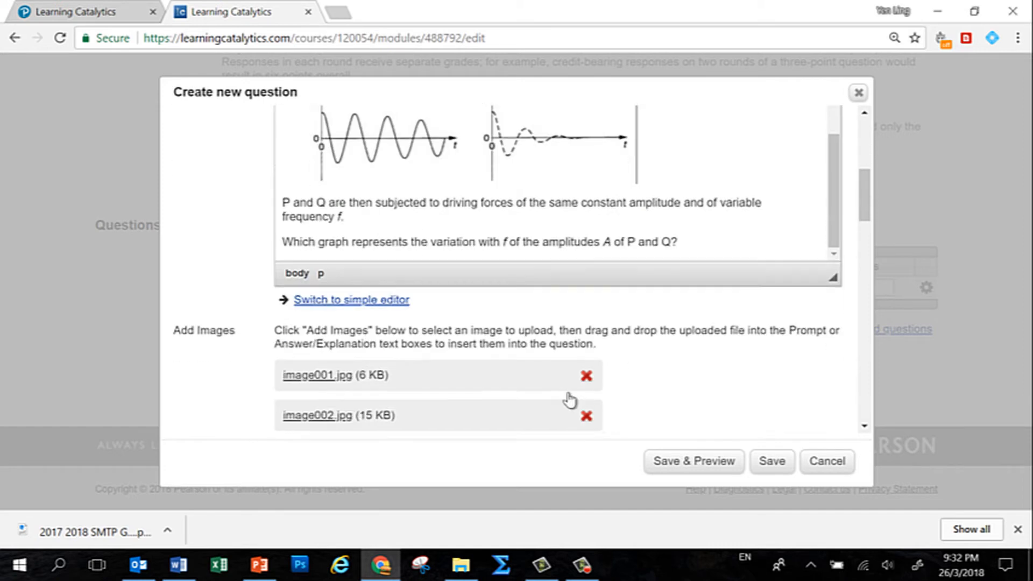
{"action": "scroll", "coordinate": [677, 359], "scroll_direction": "up", "scroll_amount": 3}
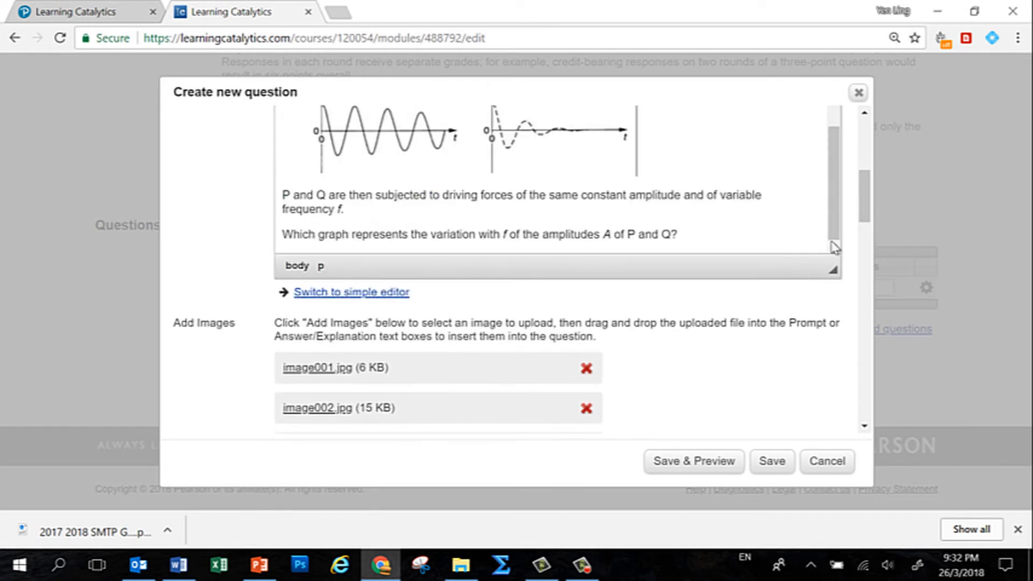
{"action": "left_click", "coordinate": [702, 236]}
{"action": "key", "text": "Return"}
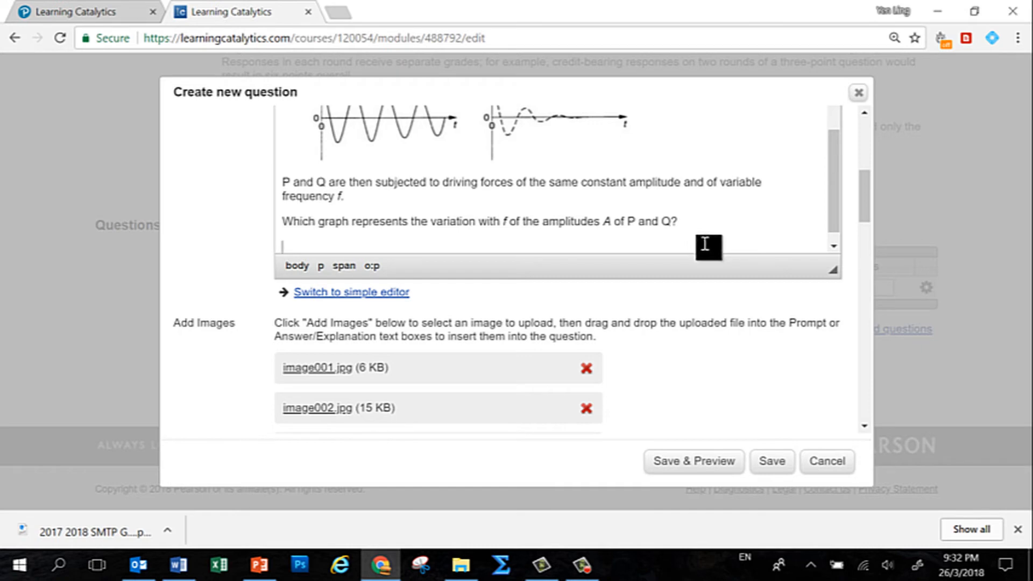
- Switch the first answer choice from text to image and set it to image002.jpg
{"action": "scroll", "coordinate": [753, 383], "scroll_direction": "down", "scroll_amount": 3}
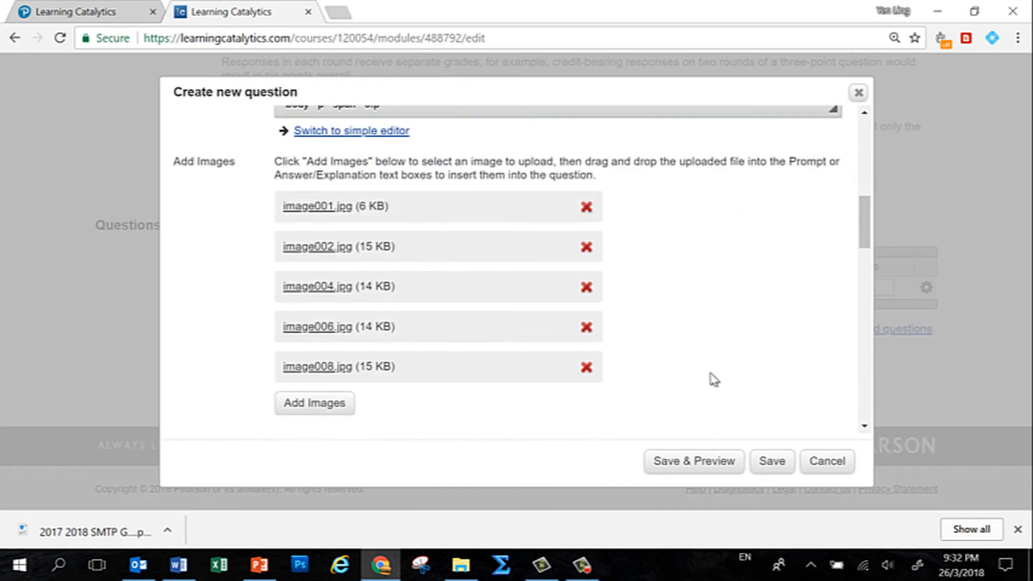
{"action": "scroll", "coordinate": [699, 324], "scroll_direction": "down", "scroll_amount": 3}
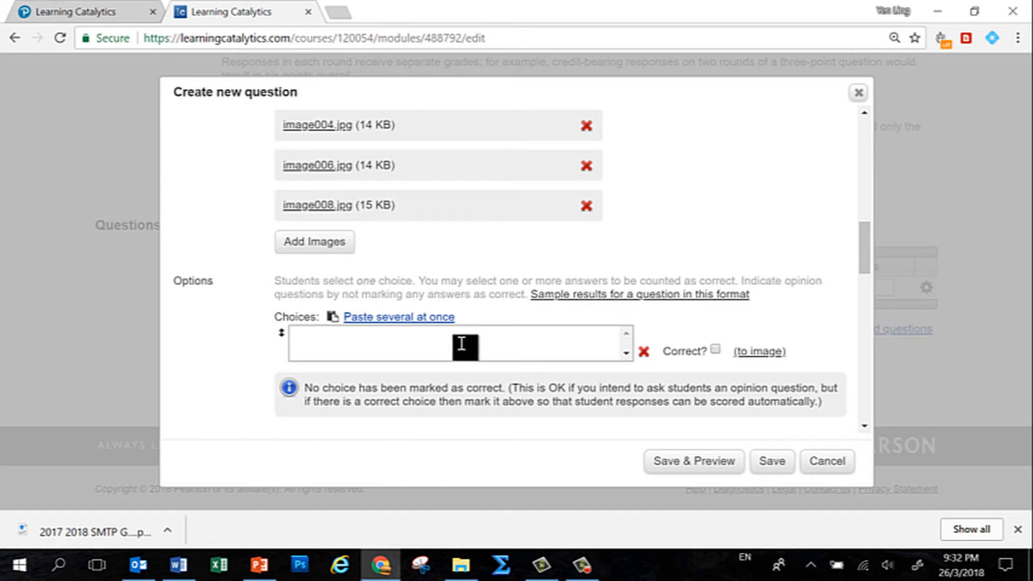
{"action": "left_click", "coordinate": [769, 353]}
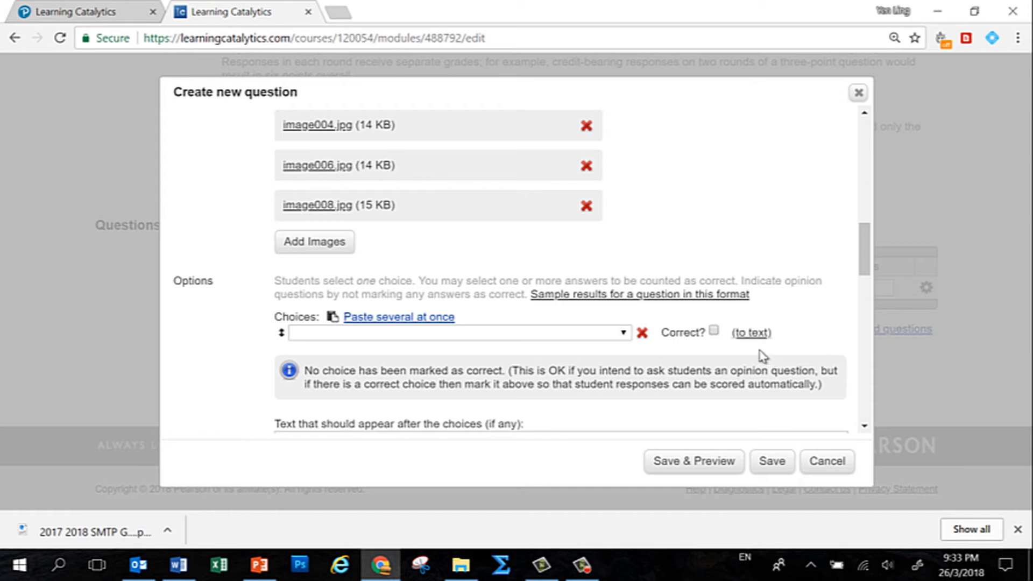
{"action": "left_click", "coordinate": [623, 334]}
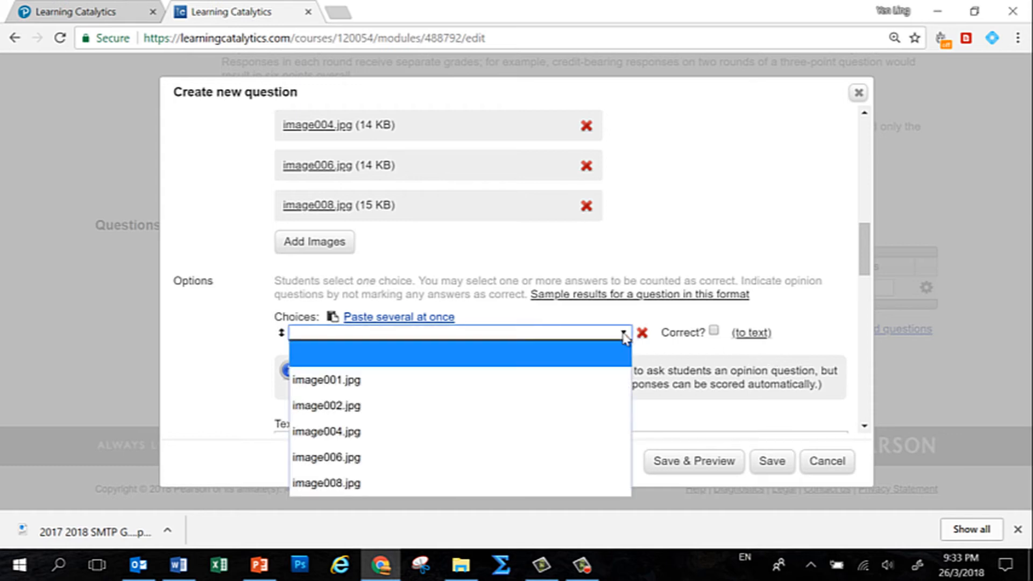
{"action": "left_click", "coordinate": [598, 406]}
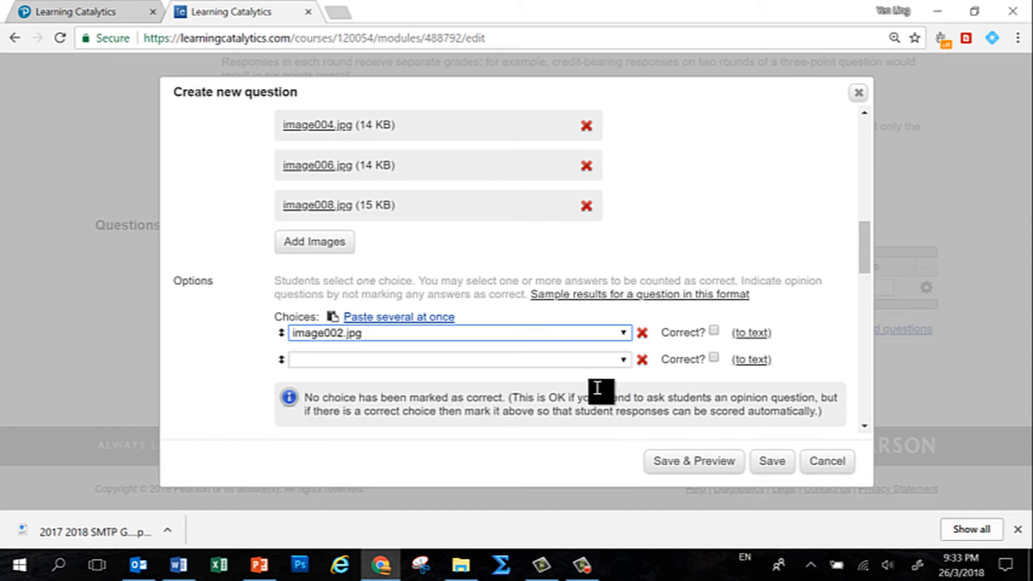
- Set the second, third and fourth answer choices to image004.jpg, image006.jpg and image008.jpg
{"action": "scroll", "coordinate": [742, 264], "scroll_direction": "down", "scroll_amount": 2}
{"action": "left_click", "coordinate": [623, 279]}
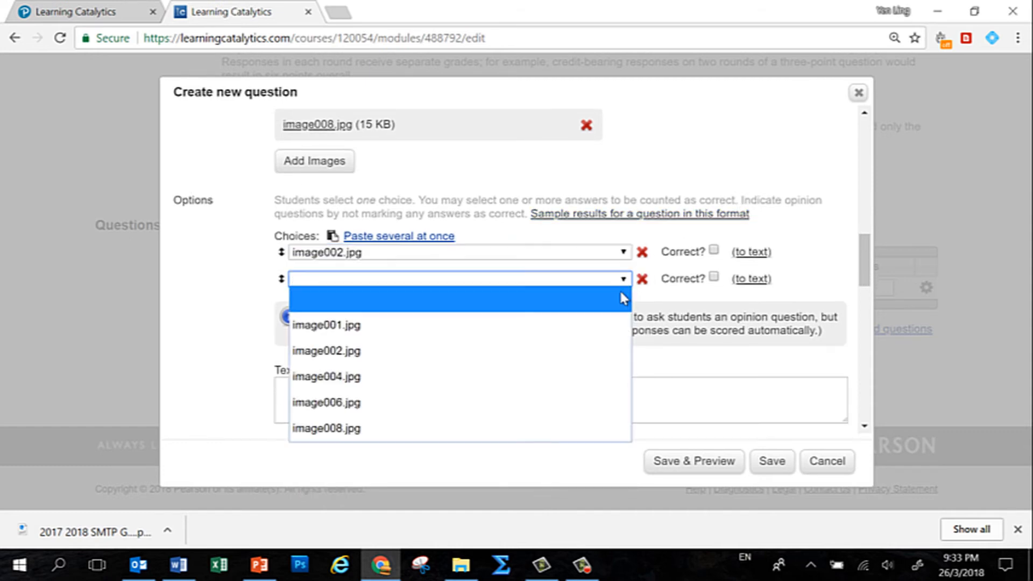
{"action": "left_click", "coordinate": [583, 376]}
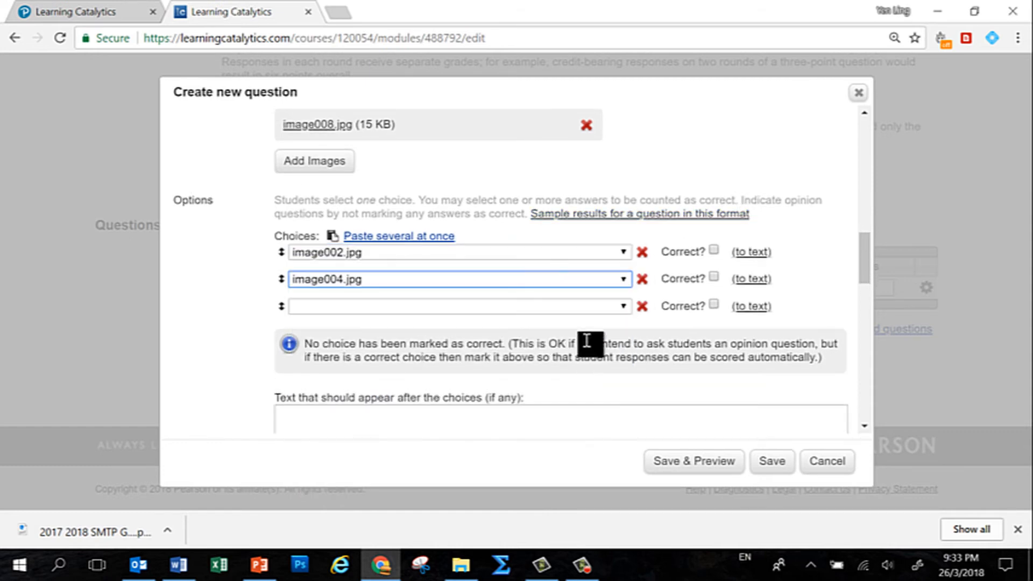
{"action": "left_click", "coordinate": [623, 307]}
{"action": "left_click", "coordinate": [591, 429]}
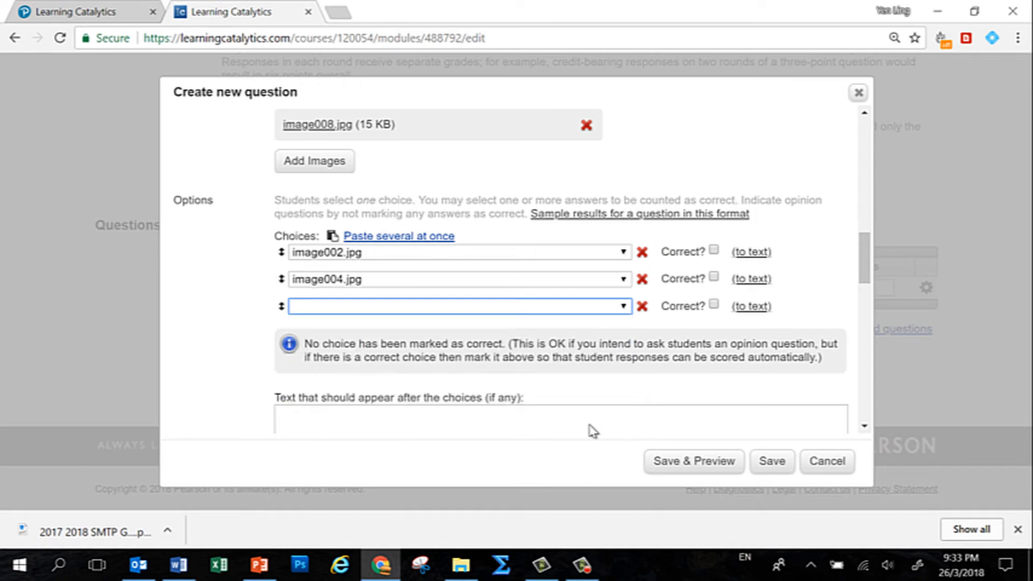
{"action": "left_click", "coordinate": [619, 338]}
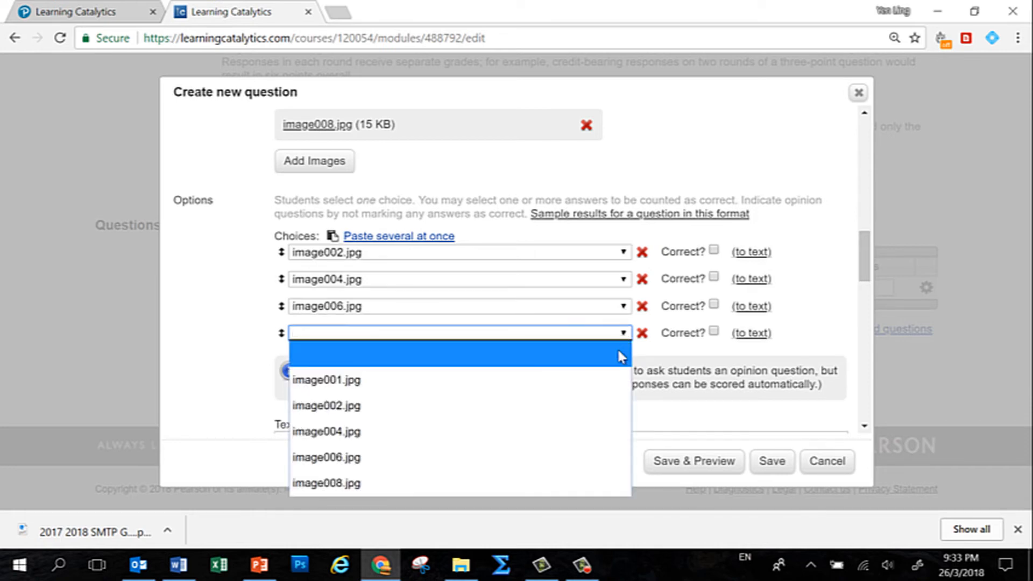
{"action": "left_click", "coordinate": [592, 482]}
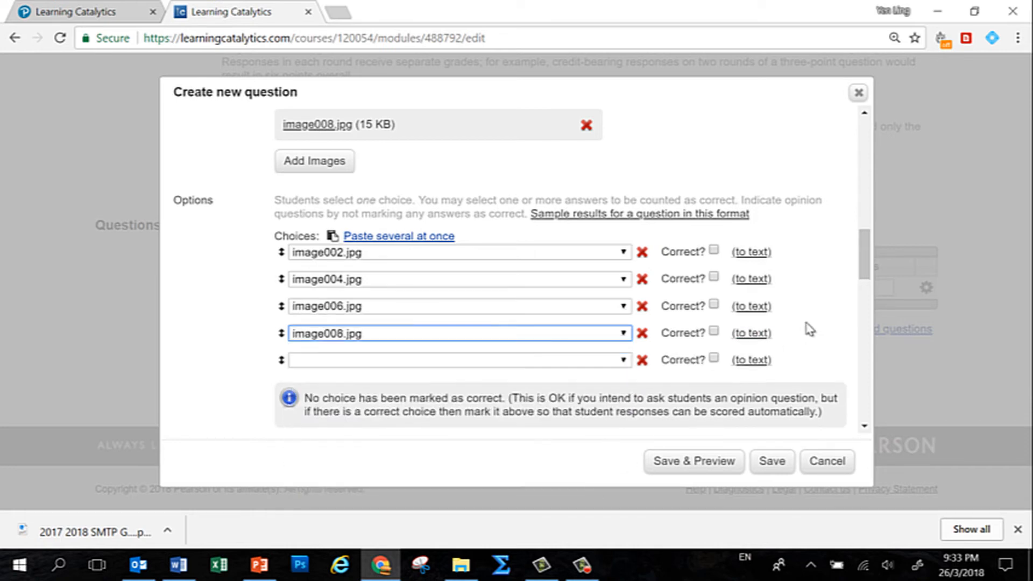
- Check the answer in the Word document, then mark the image006.jpg choice as correct in the question
{"action": "scroll", "coordinate": [807, 328], "scroll_direction": "down", "scroll_amount": 3}
{"action": "scroll", "coordinate": [802, 321], "scroll_direction": "up", "scroll_amount": 1}
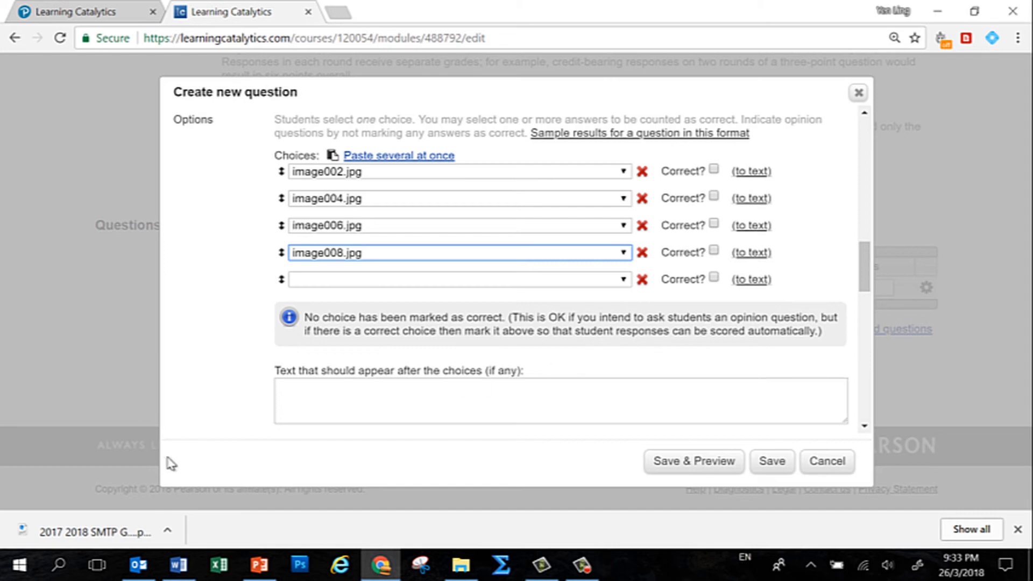
{"action": "left_click", "coordinate": [180, 567]}
{"action": "scroll", "coordinate": [575, 339], "scroll_direction": "down", "scroll_amount": 6}
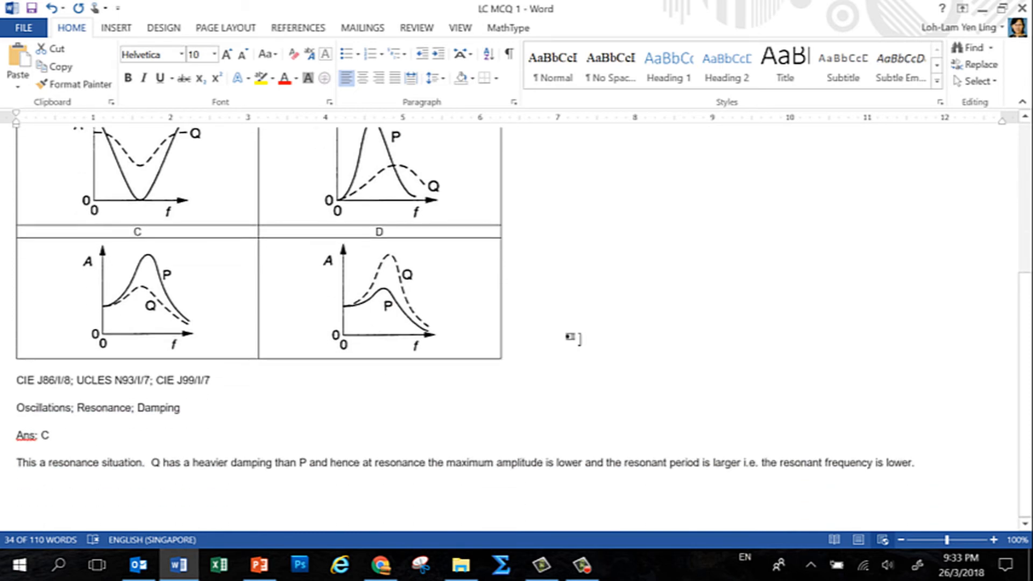
{"action": "key", "text": "alt+Tab"}
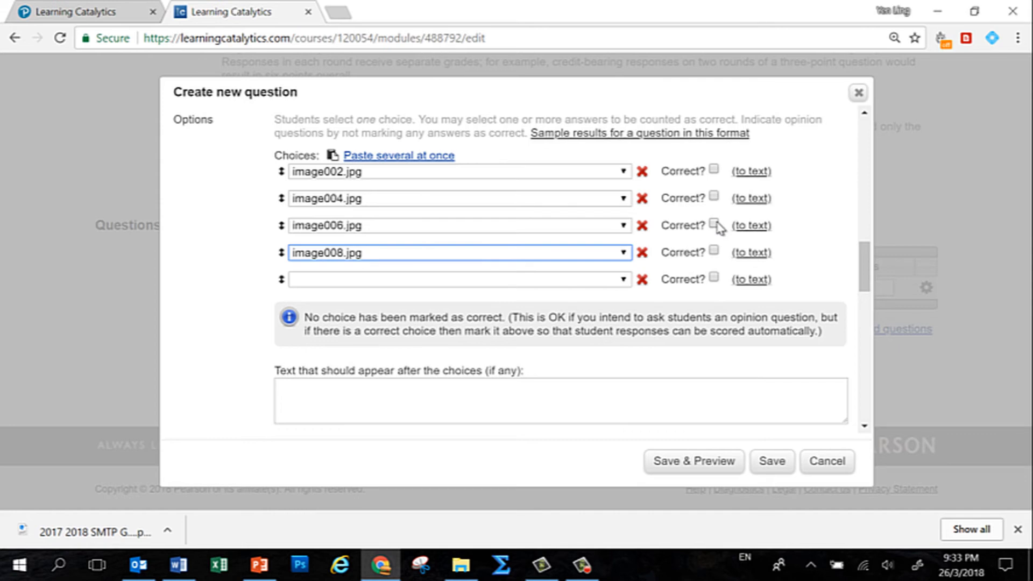
{"action": "left_click", "coordinate": [715, 223]}
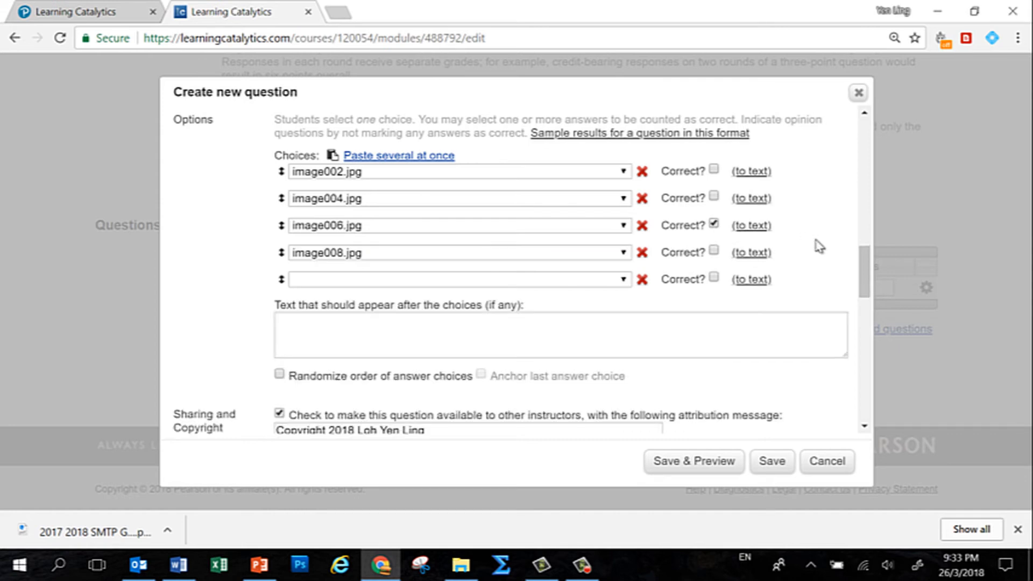
- Turn off making the question available to other instructors in the sharing and copyright settings
{"action": "scroll", "coordinate": [819, 246], "scroll_direction": "down", "scroll_amount": 3}
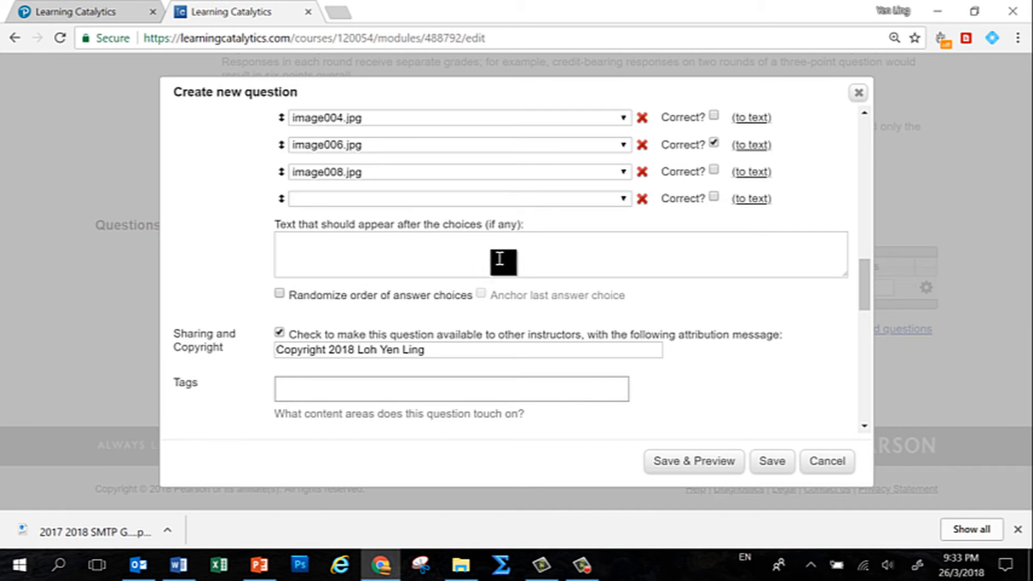
{"action": "scroll", "coordinate": [498, 261], "scroll_direction": "down", "scroll_amount": 6}
{"action": "scroll", "coordinate": [471, 228], "scroll_direction": "up", "scroll_amount": 3}
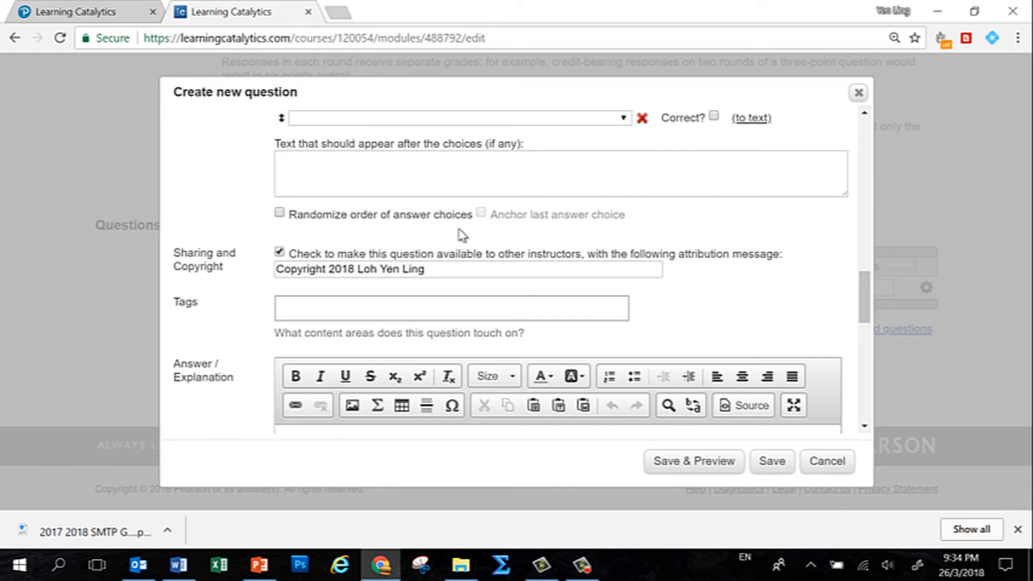
{"action": "left_click", "coordinate": [459, 271]}
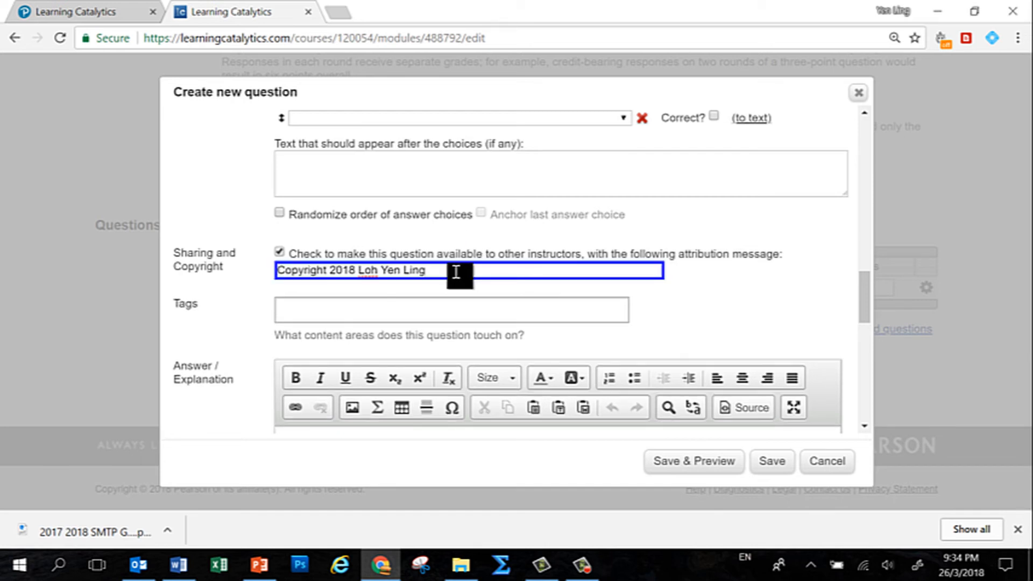
{"action": "scroll", "coordinate": [530, 307], "scroll_direction": "down", "scroll_amount": 2}
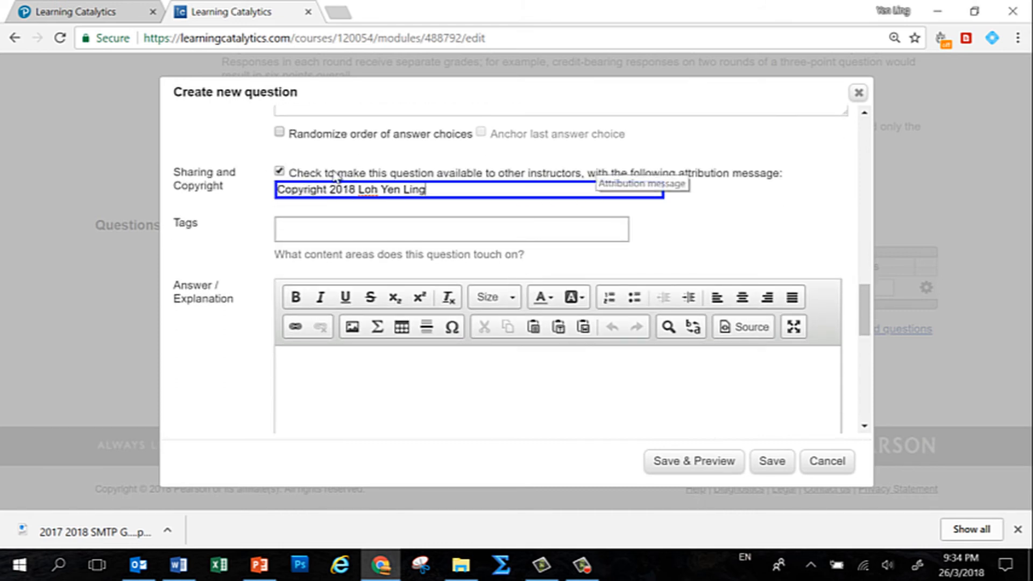
{"action": "left_click", "coordinate": [280, 171]}
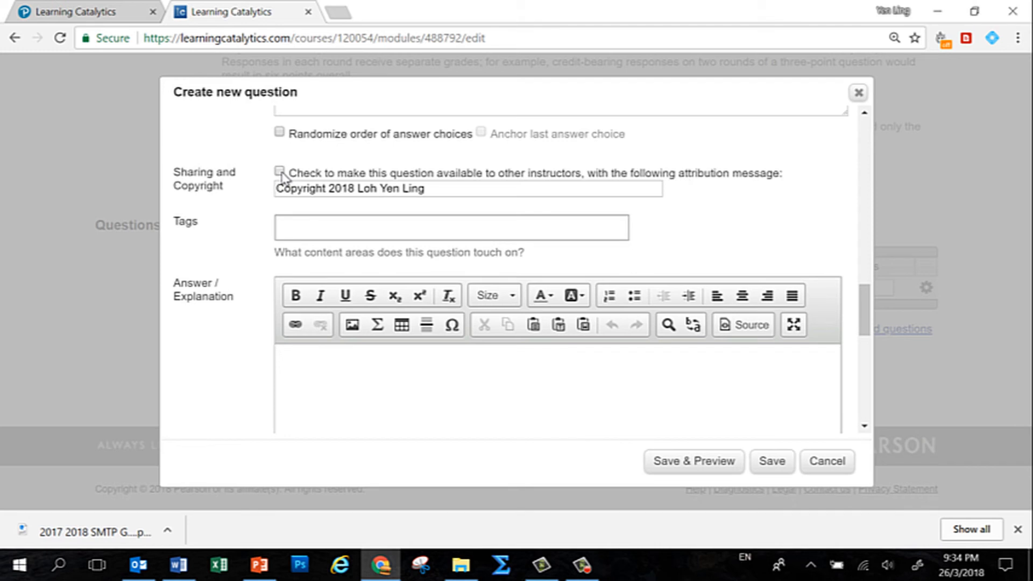
- Replace the attribution message with the source line "CIE J86/I/8; UCLES N93/I/7; CIE J99/I/7" copied from the Word document
{"action": "left_click_drag", "start_coordinate": [443, 191], "coordinate": [265, 189]}
{"action": "key", "text": "BackSpace"}
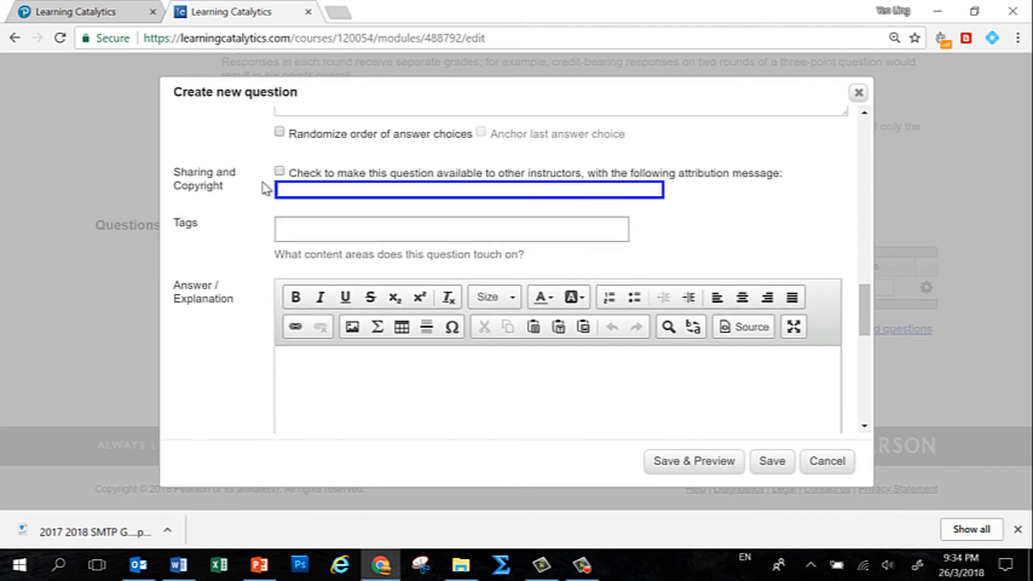
{"action": "key", "text": "alt+Tab"}
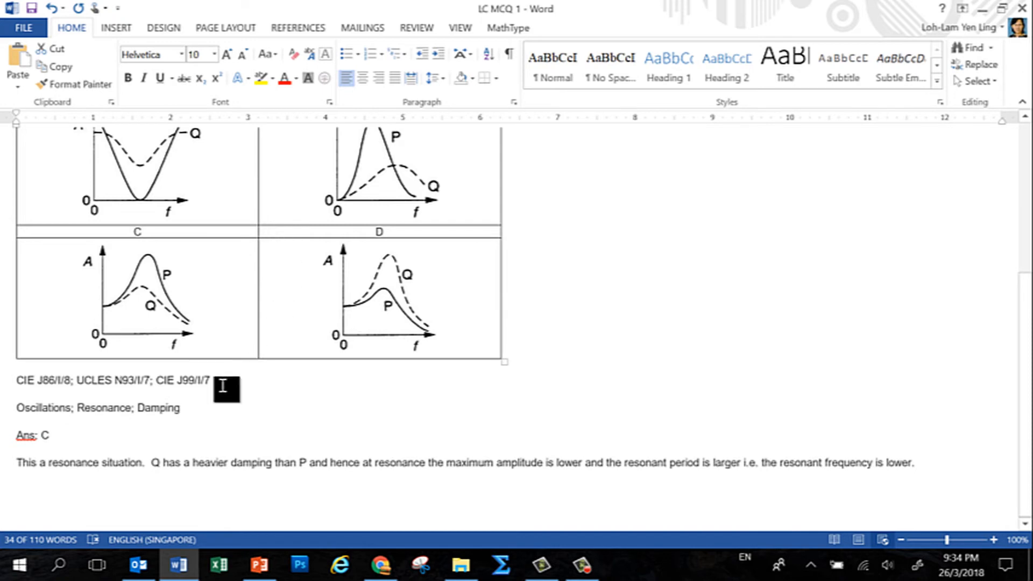
{"action": "left_click_drag", "start_coordinate": [222, 386], "coordinate": [7, 382]}
{"action": "key", "text": "ctrl+c"}
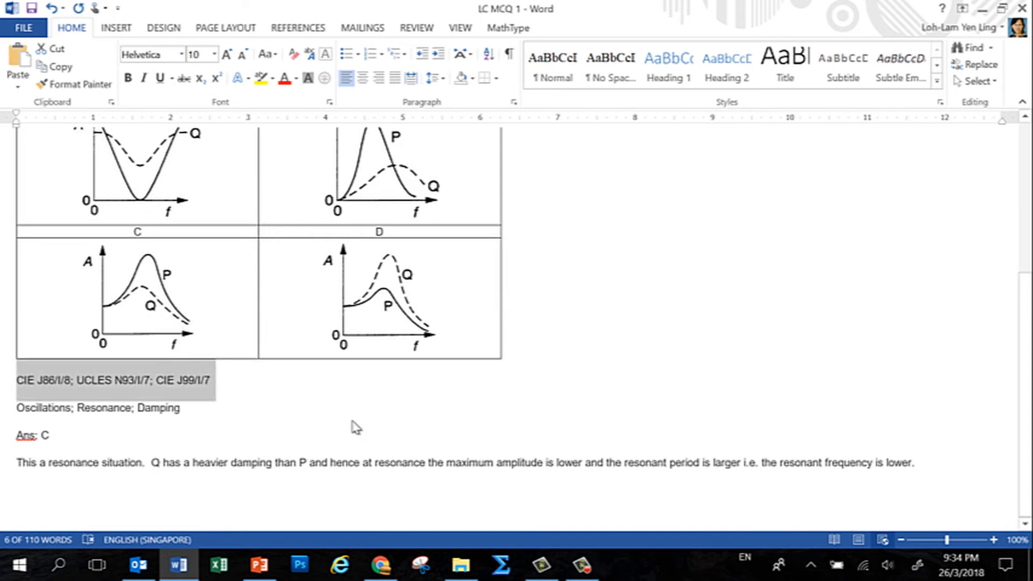
{"action": "key", "text": "alt+Tab"}
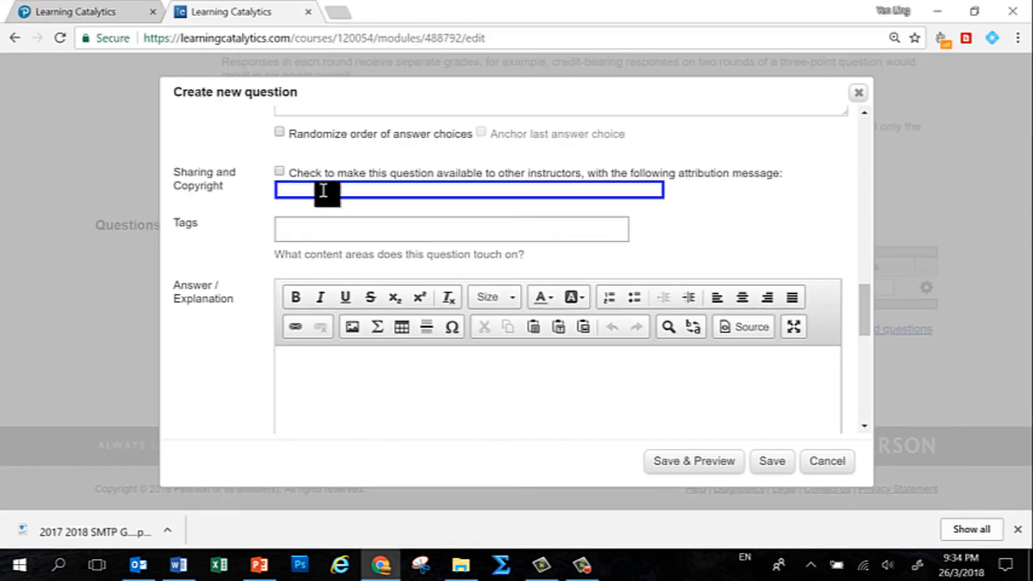
{"action": "key", "text": "ctrl+v"}
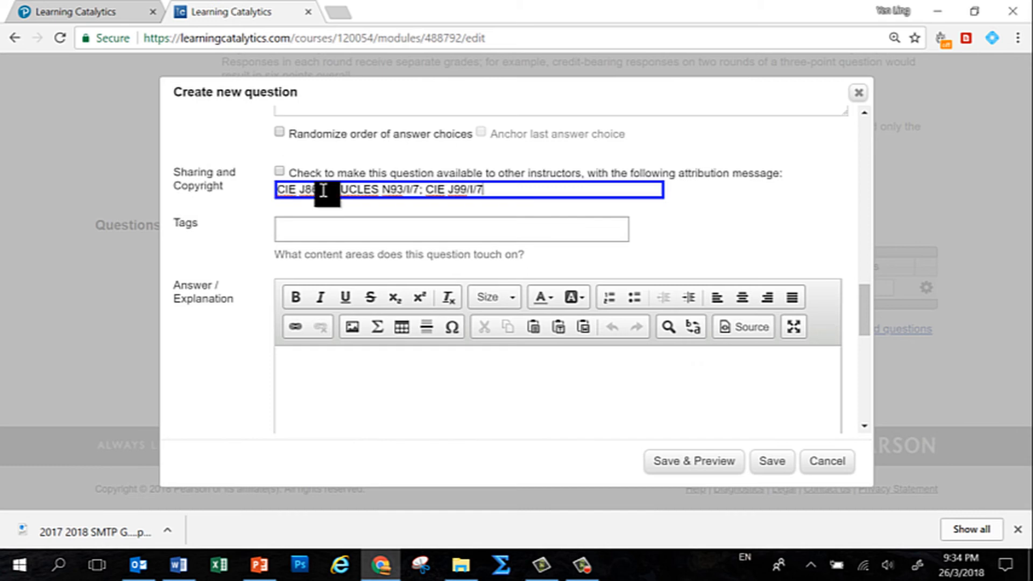
{"action": "left_click", "coordinate": [466, 237]}
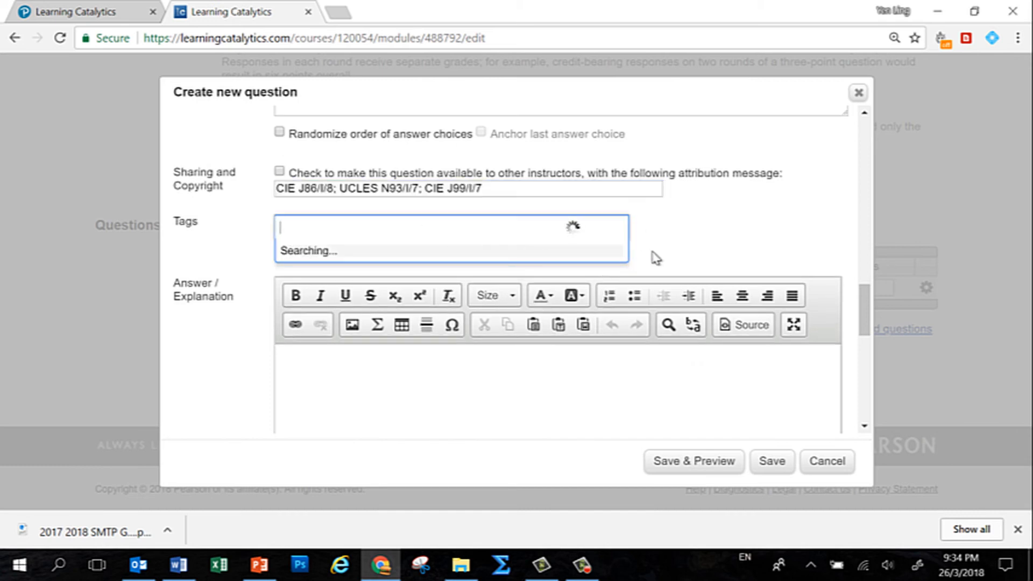
{"action": "type", "text": "Physics"}
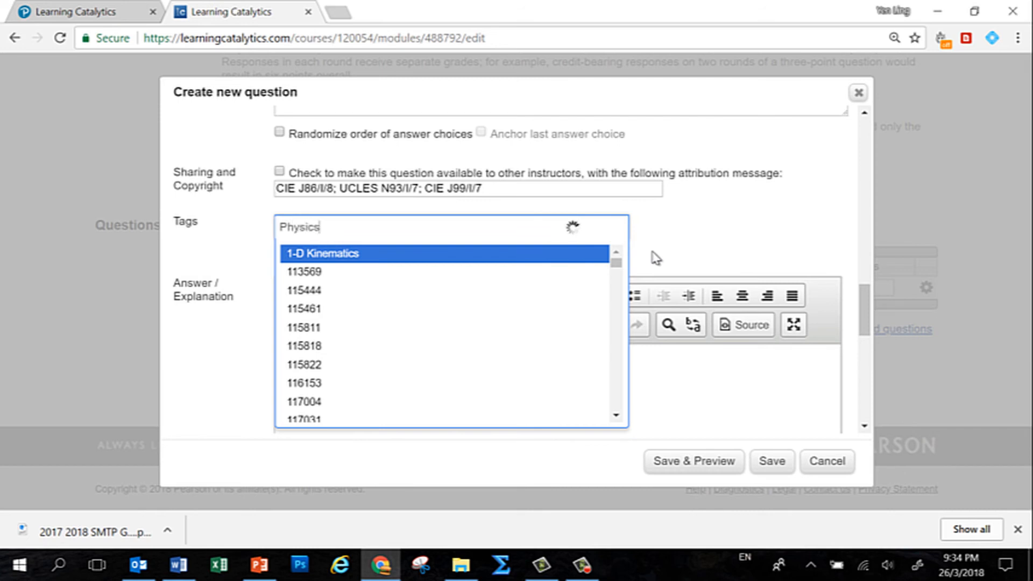
{"action": "key", "text": "Return"}
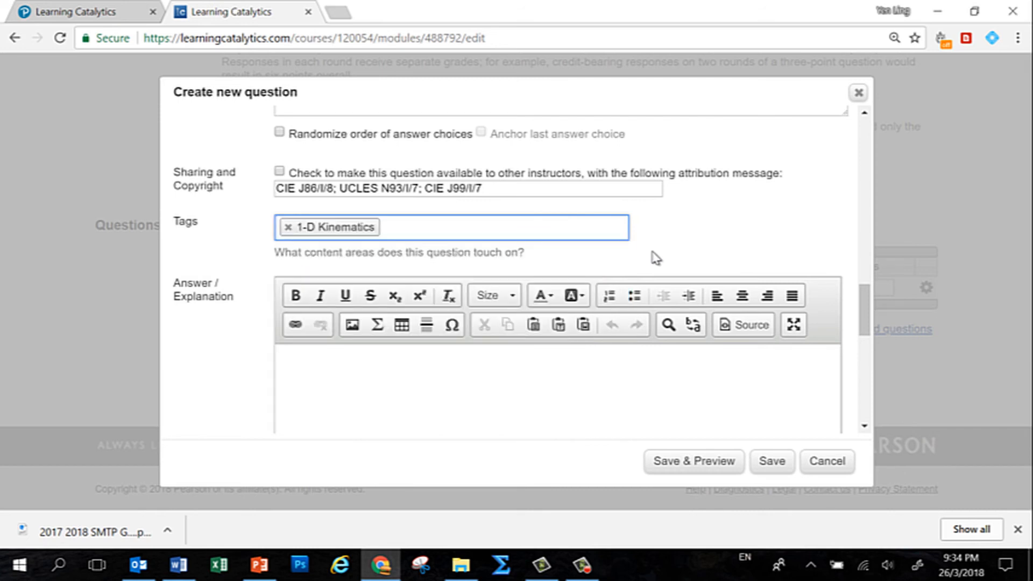
{"action": "left_click", "coordinate": [288, 227]}
- Tag the question with the content areas Physics, Resonance and Damping
{"action": "type", "text": "Phy"}
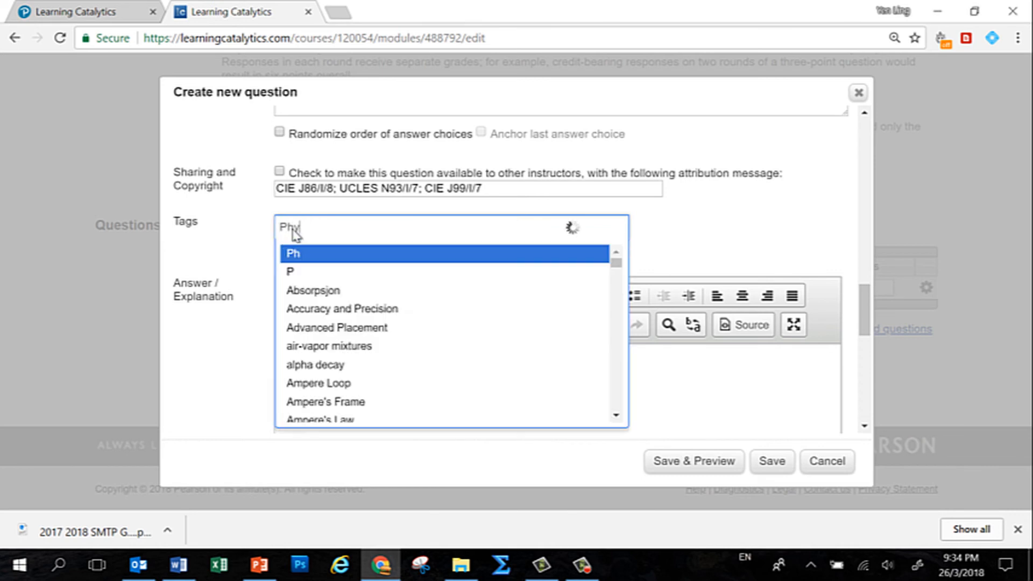
{"action": "type", "text": "sics"}
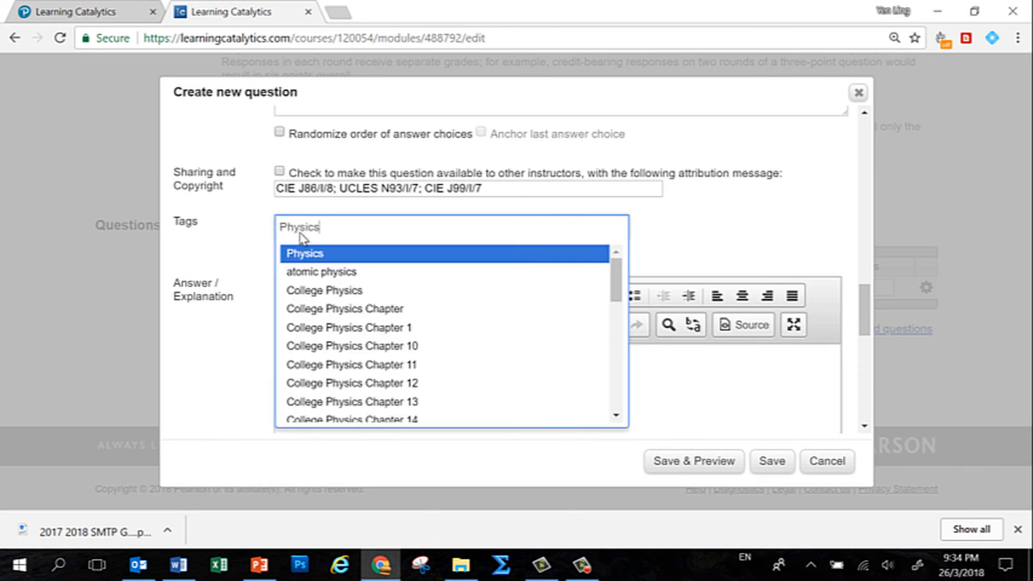
{"action": "left_click", "coordinate": [310, 253]}
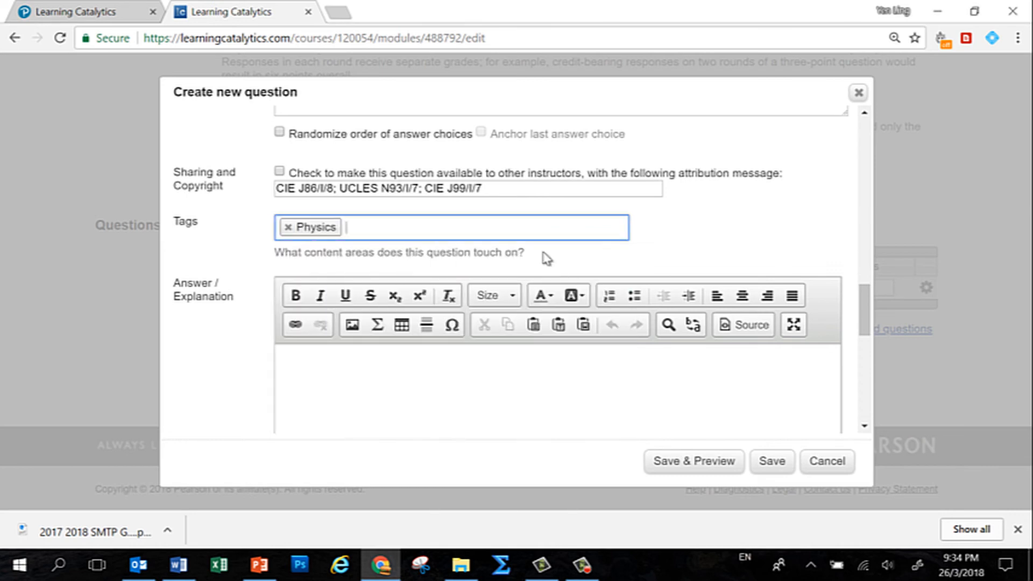
{"action": "type", "text": "R"}
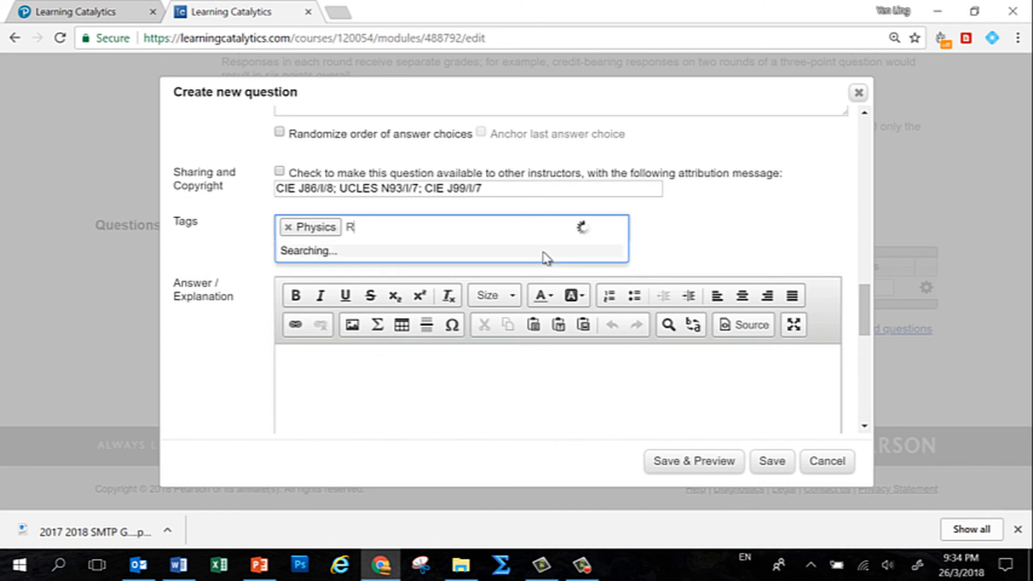
{"action": "type", "text": "E"}
{"action": "key", "text": "BackSpace"}
{"action": "type", "text": "eso"}
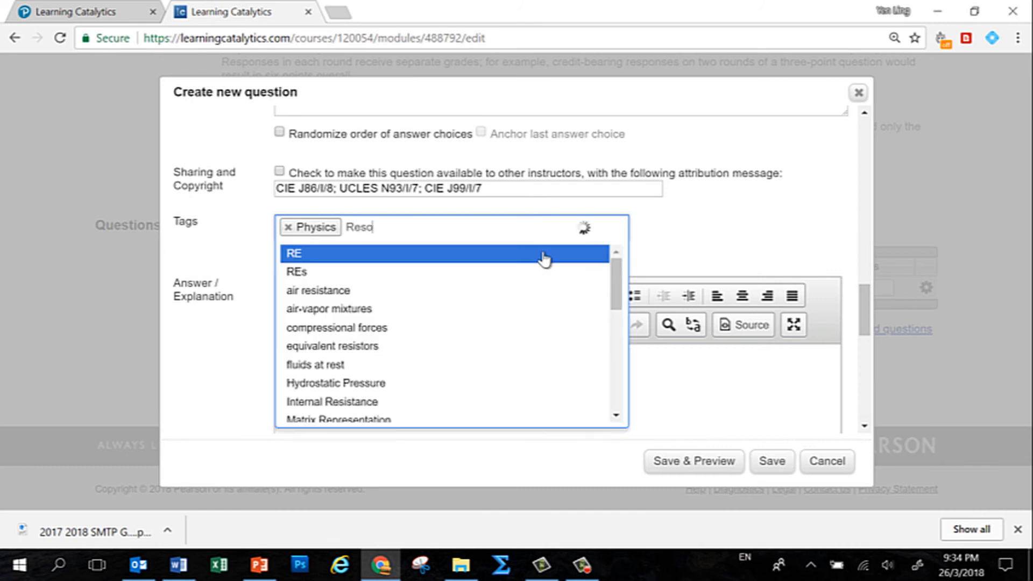
{"action": "type", "text": "nance"}
{"action": "left_click", "coordinate": [526, 254]}
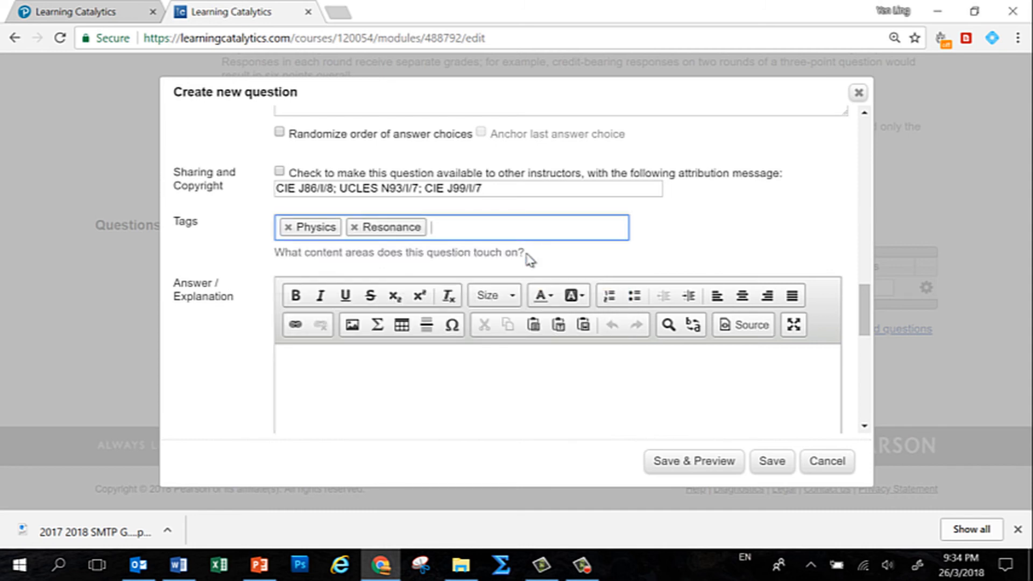
{"action": "type", "text": "Damping"}
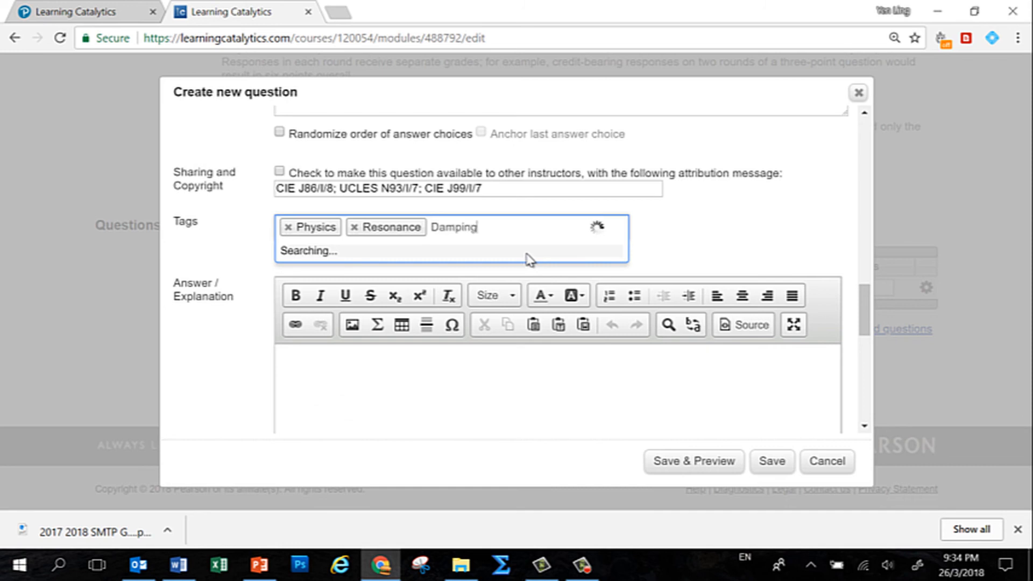
{"action": "left_click", "coordinate": [526, 255]}
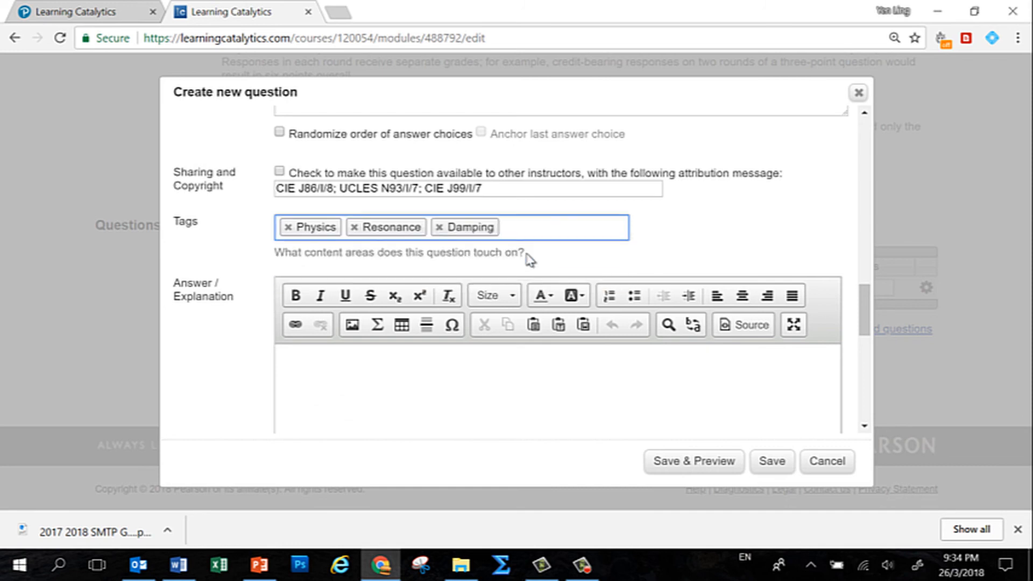
- Copy the resonance explanation below the answer in the Word document into the question's answer explanation in Learning Catalytics
{"action": "scroll", "coordinate": [529, 258], "scroll_direction": "down", "scroll_amount": 2}
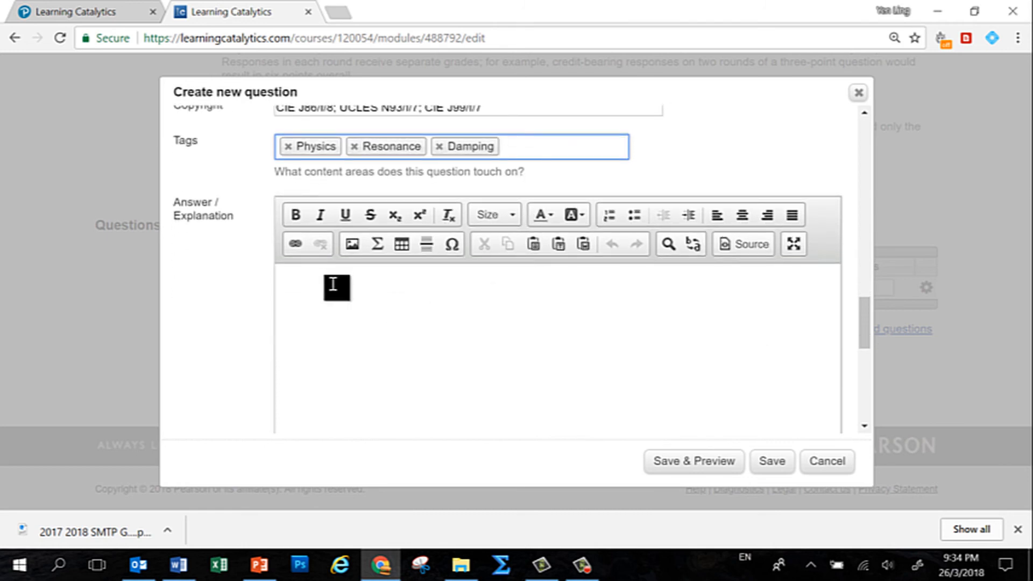
{"action": "scroll", "coordinate": [334, 286], "scroll_direction": "down", "scroll_amount": 2}
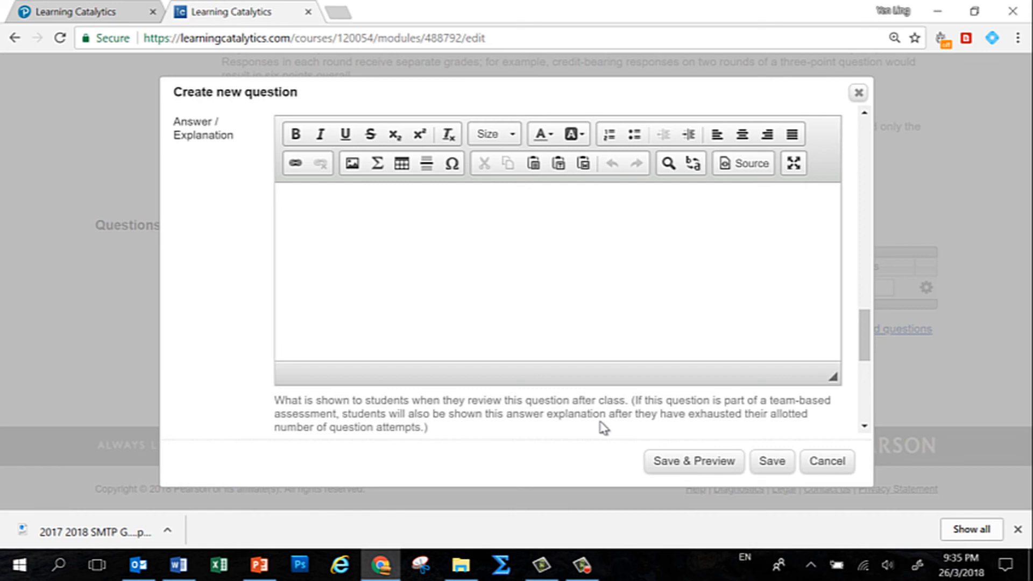
{"action": "key", "text": "alt+Tab"}
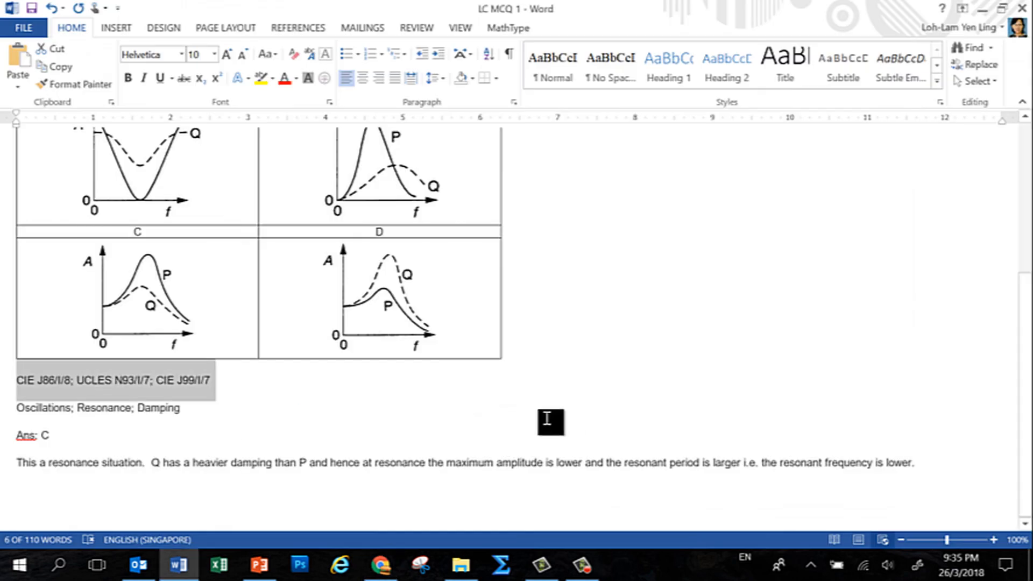
{"action": "left_click", "coordinate": [16, 461]}
{"action": "left_click_drag", "start_coordinate": [285, 457], "coordinate": [965, 473]}
{"action": "key", "text": "ctrl+c"}
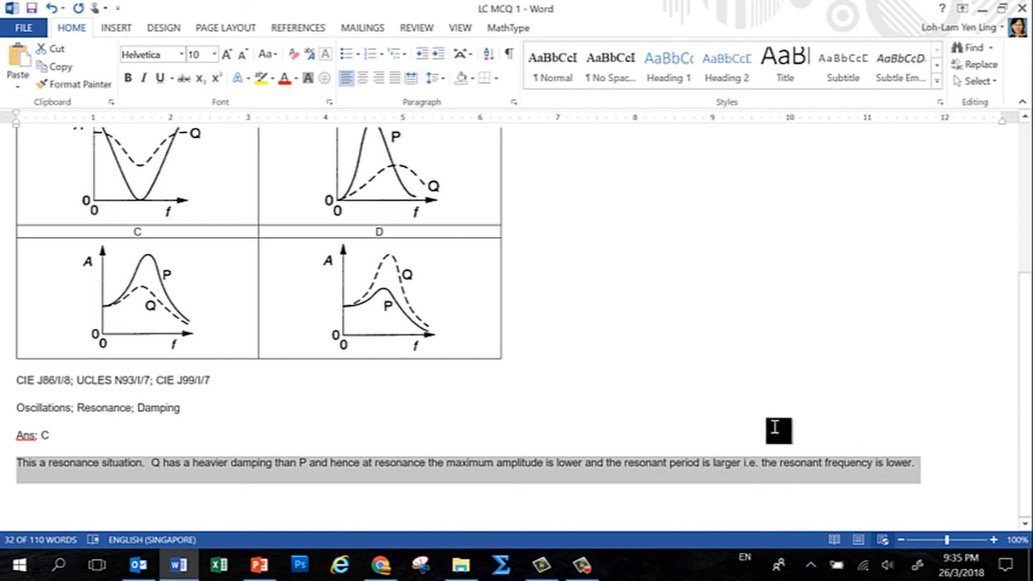
{"action": "key", "text": "alt+Tab"}
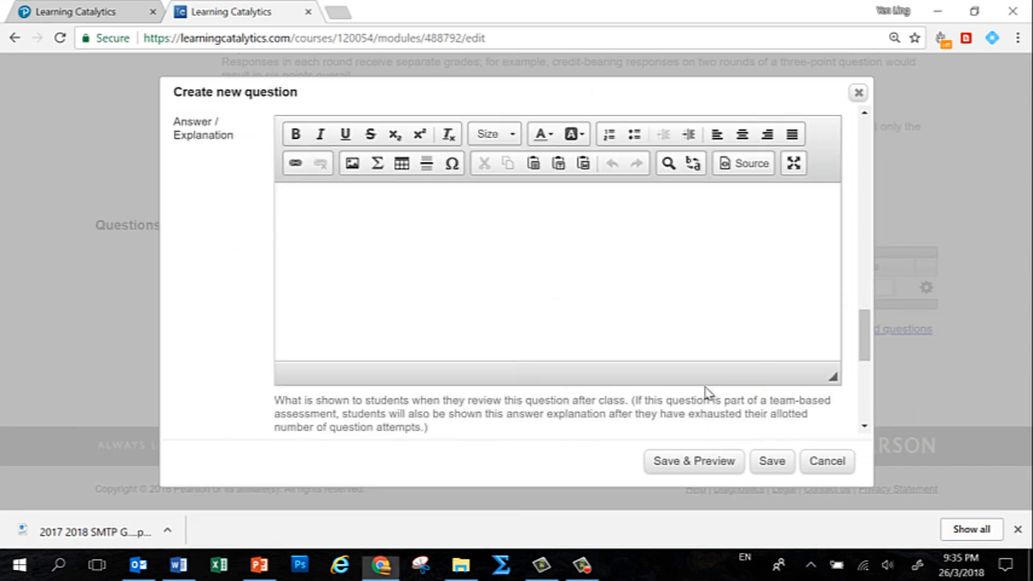
{"action": "left_click", "coordinate": [352, 205]}
{"action": "key", "text": "ctrl+v"}
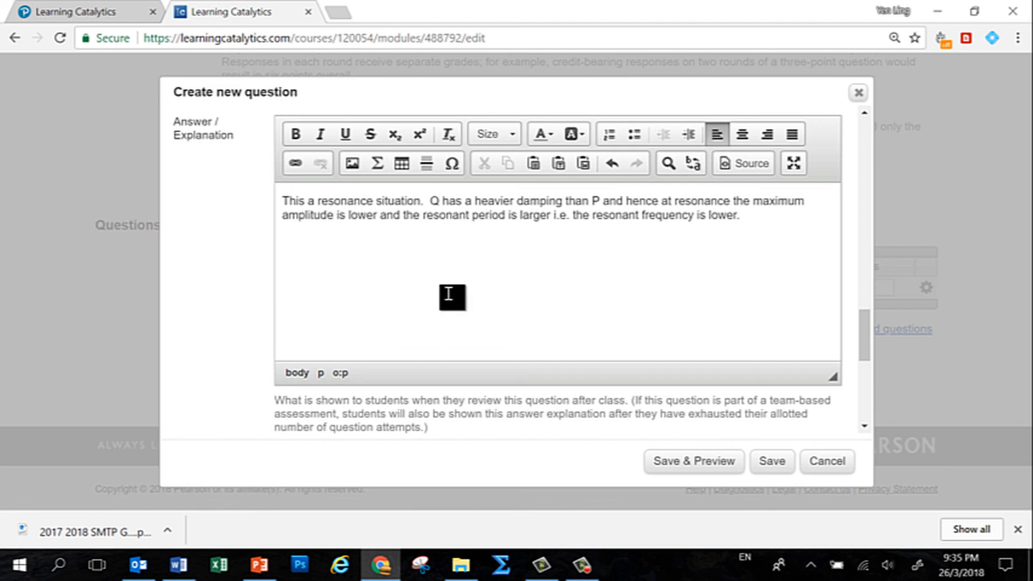
- Leave the instructor notes empty, save the new question and open its preview
{"action": "scroll", "coordinate": [452, 299], "scroll_direction": "down", "scroll_amount": 3}
{"action": "scroll", "coordinate": [451, 298], "scroll_direction": "up", "scroll_amount": 2}
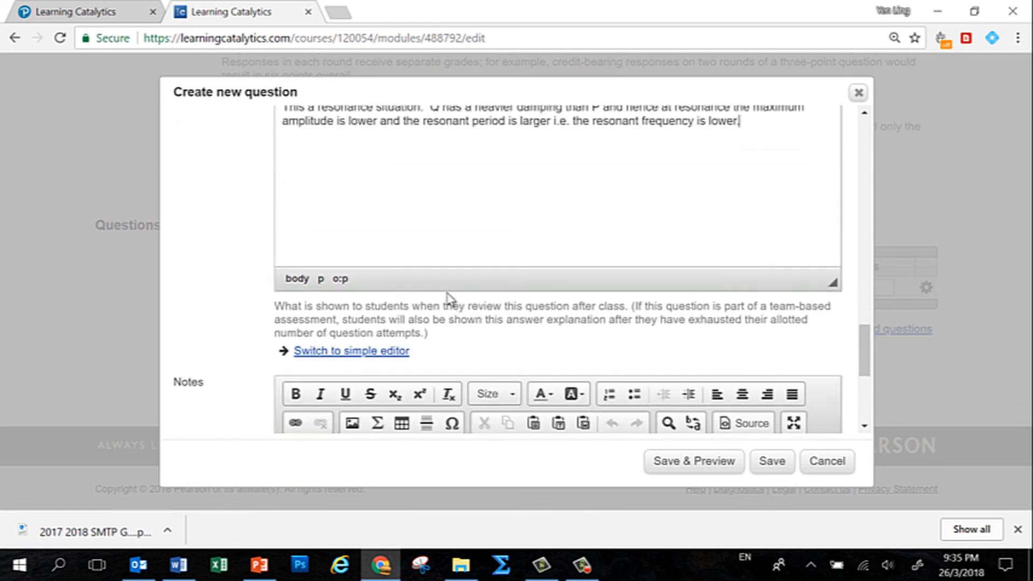
{"action": "scroll", "coordinate": [484, 237], "scroll_direction": "down", "scroll_amount": 4}
{"action": "scroll", "coordinate": [483, 237], "scroll_direction": "down", "scroll_amount": 2}
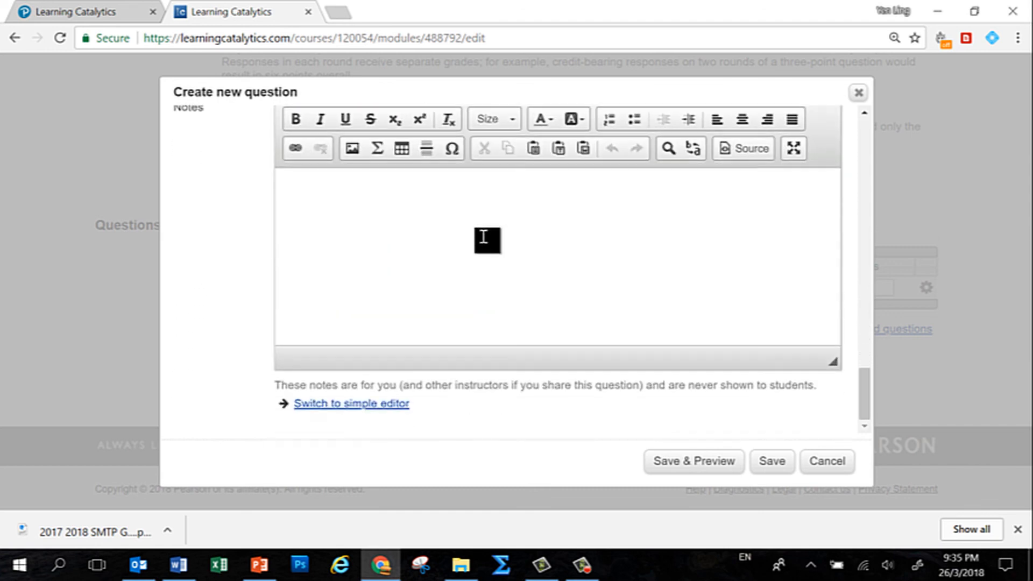
{"action": "scroll", "coordinate": [482, 272], "scroll_direction": "up", "scroll_amount": 4}
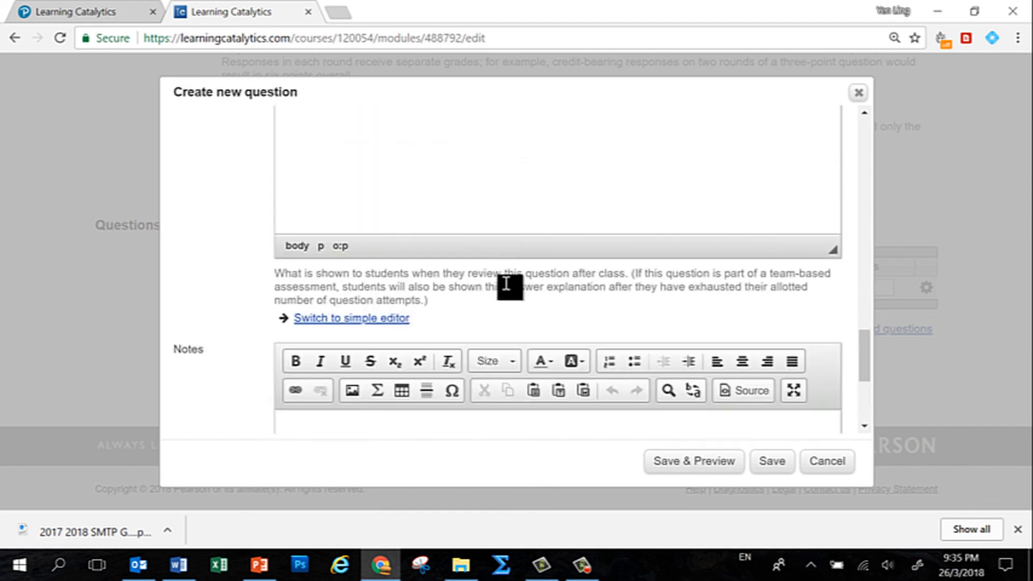
{"action": "scroll", "coordinate": [510, 286], "scroll_direction": "down", "scroll_amount": 3}
{"action": "scroll", "coordinate": [513, 344], "scroll_direction": "down", "scroll_amount": 1}
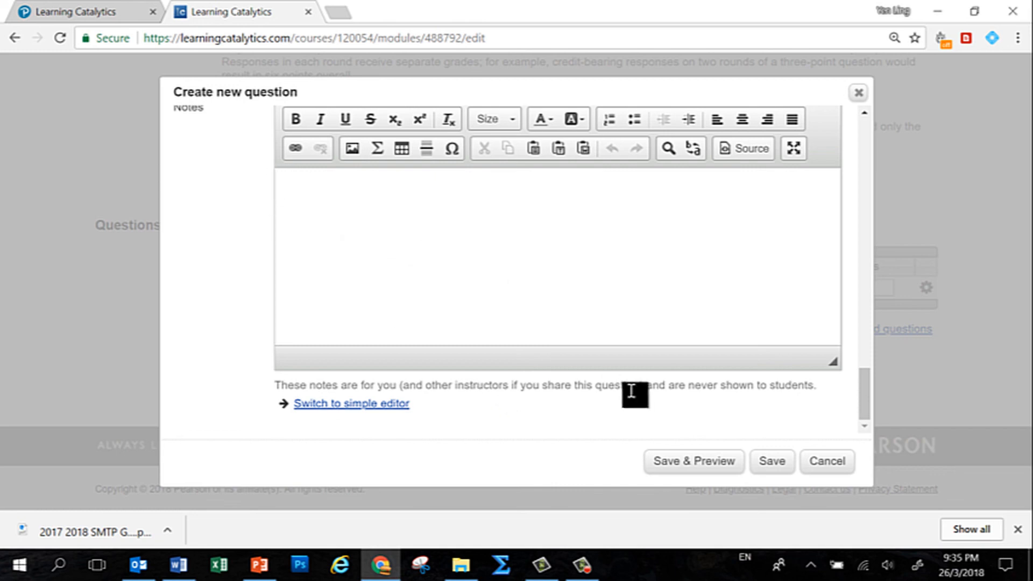
{"action": "left_click", "coordinate": [701, 463]}
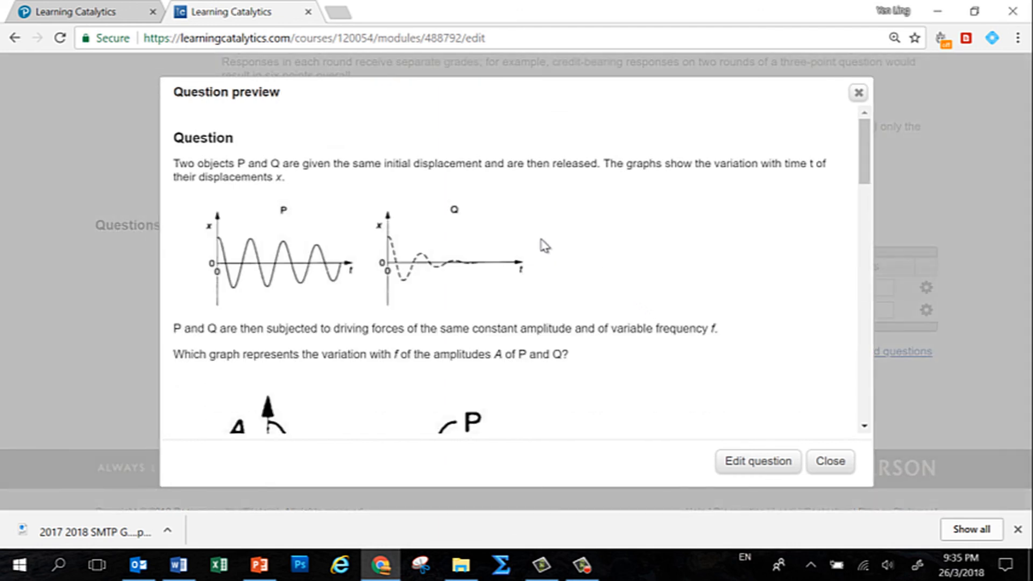
- Review the question text, graph choices, answer, explanation, tags and sharing status in the preview, then close it
{"action": "scroll", "coordinate": [542, 245], "scroll_direction": "down", "scroll_amount": 2}
{"action": "scroll", "coordinate": [542, 245], "scroll_direction": "up", "scroll_amount": 2}
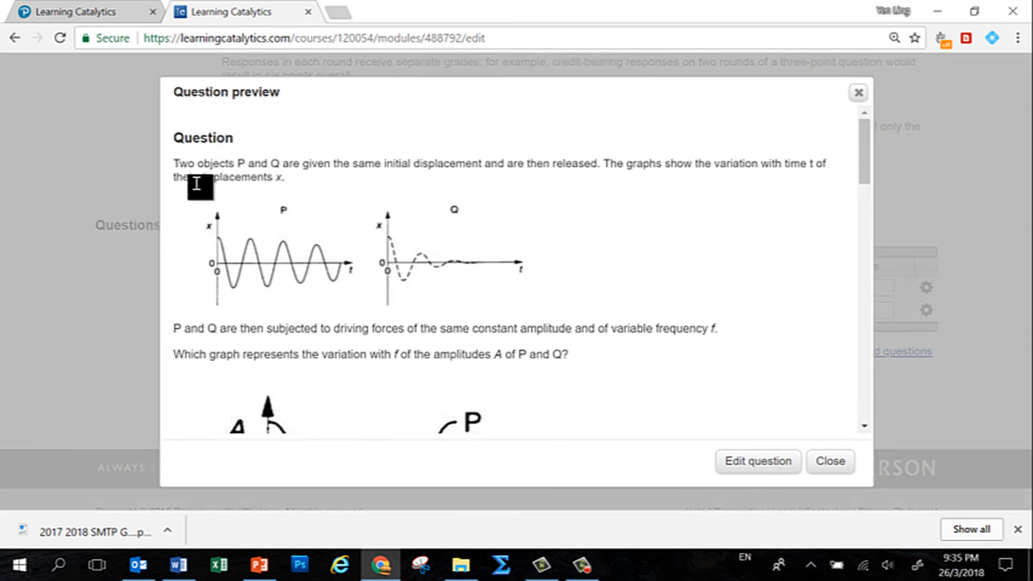
{"action": "scroll", "coordinate": [437, 234], "scroll_direction": "down", "scroll_amount": 12}
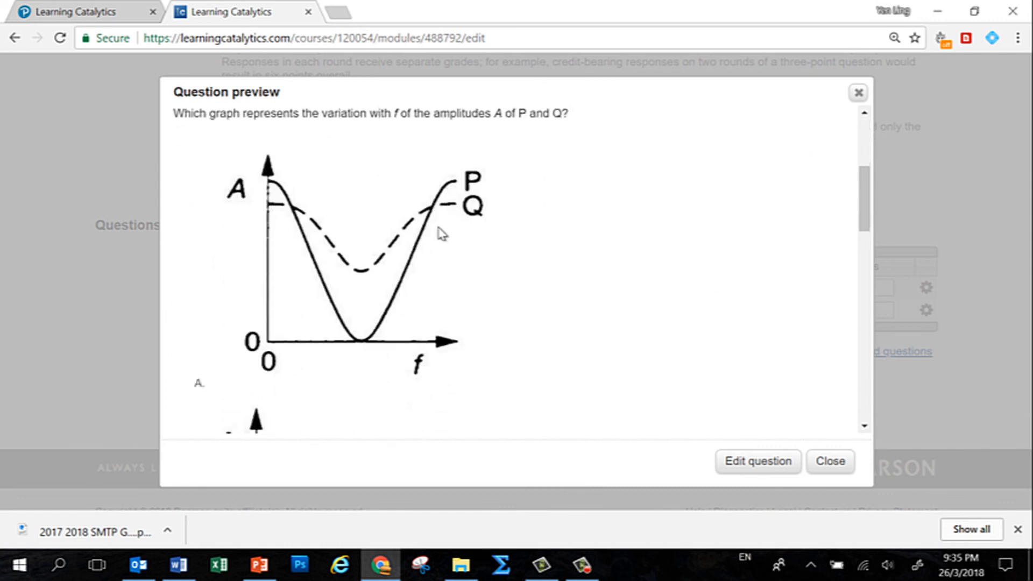
{"action": "scroll", "coordinate": [439, 231], "scroll_direction": "down", "scroll_amount": 18}
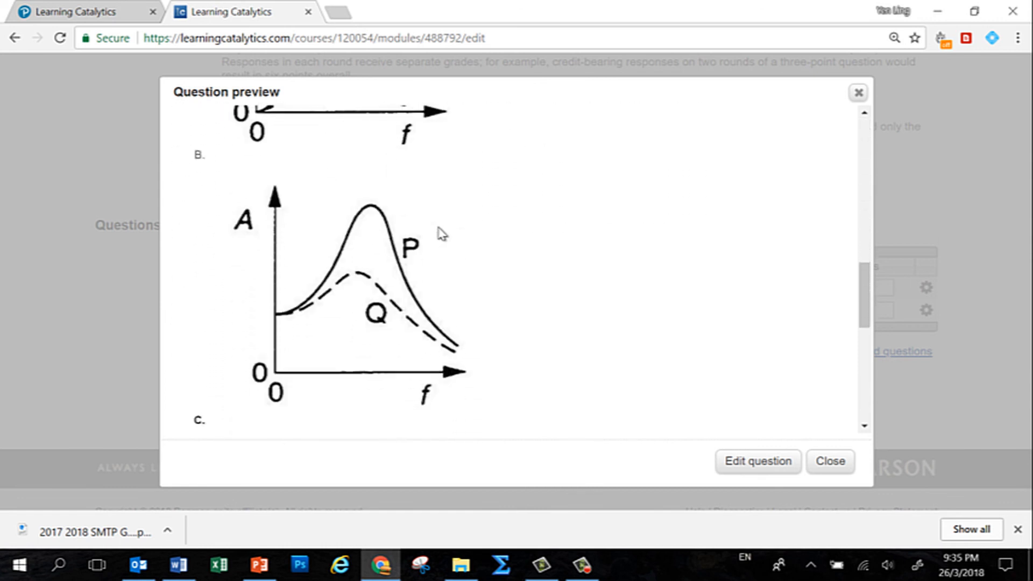
{"action": "scroll", "coordinate": [441, 234], "scroll_direction": "down", "scroll_amount": 1}
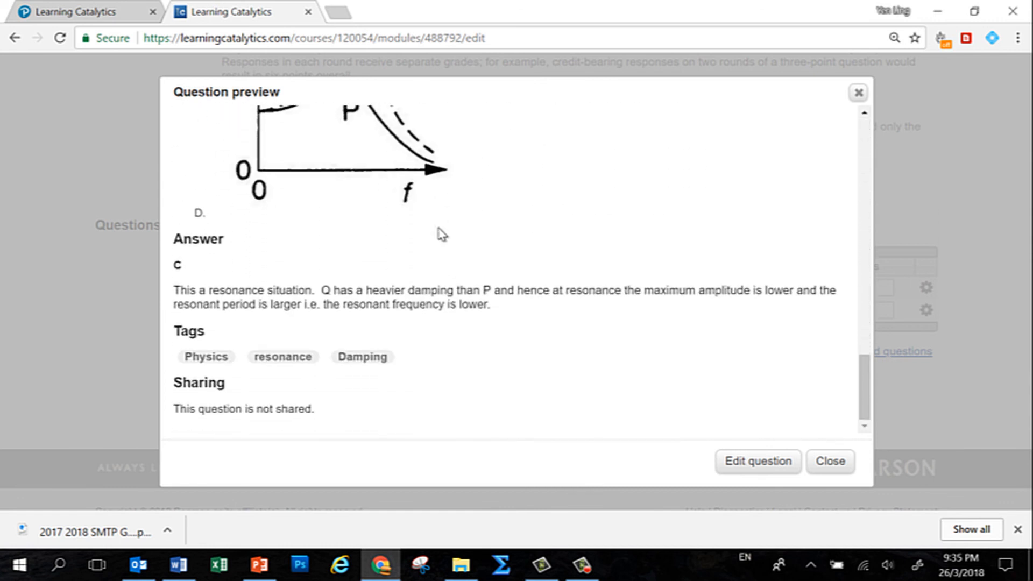
{"action": "left_click", "coordinate": [834, 466]}
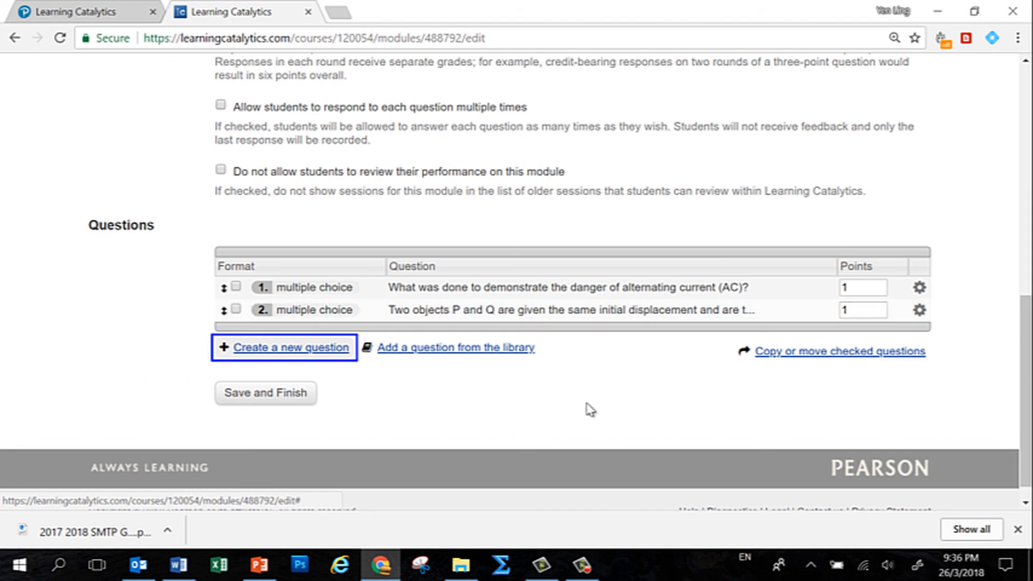
{"action": "left_click", "coordinate": [581, 564]}
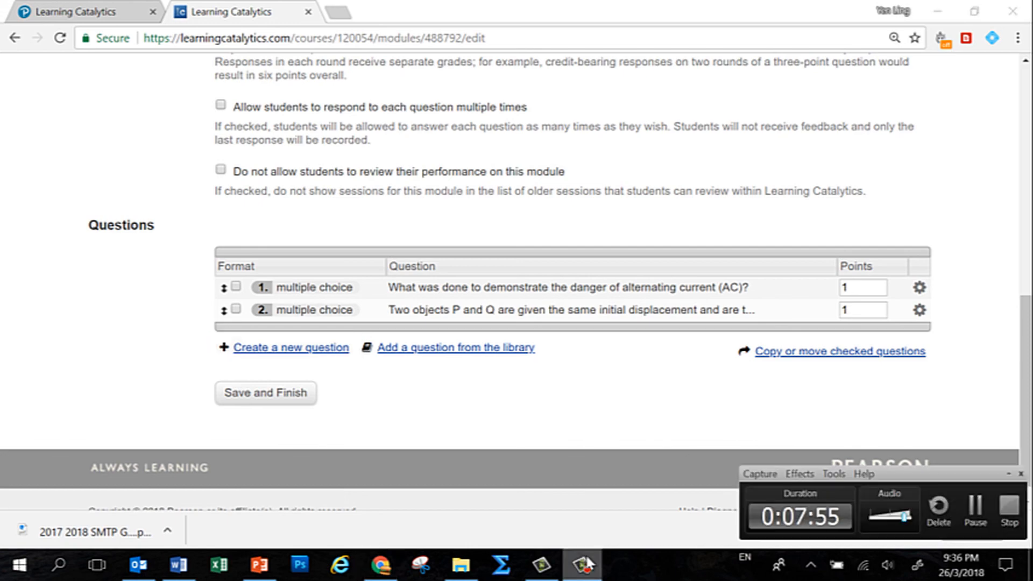